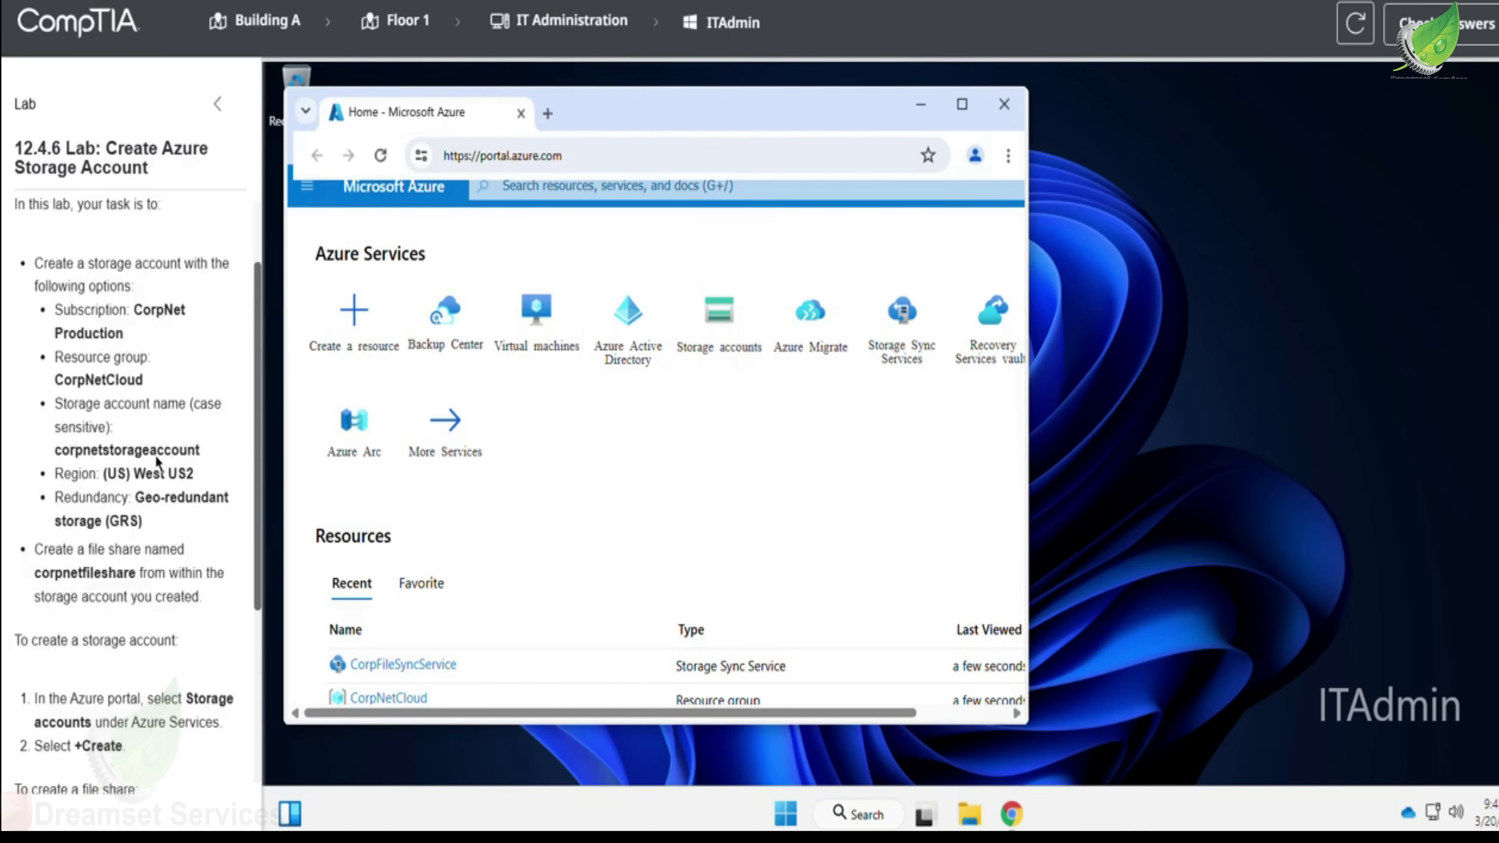
- Start creating a storage account under the CorpNet Production subscription, with CorpNetCloud as the resource group
scroll(155, 455, down, 1)
click(727, 348)
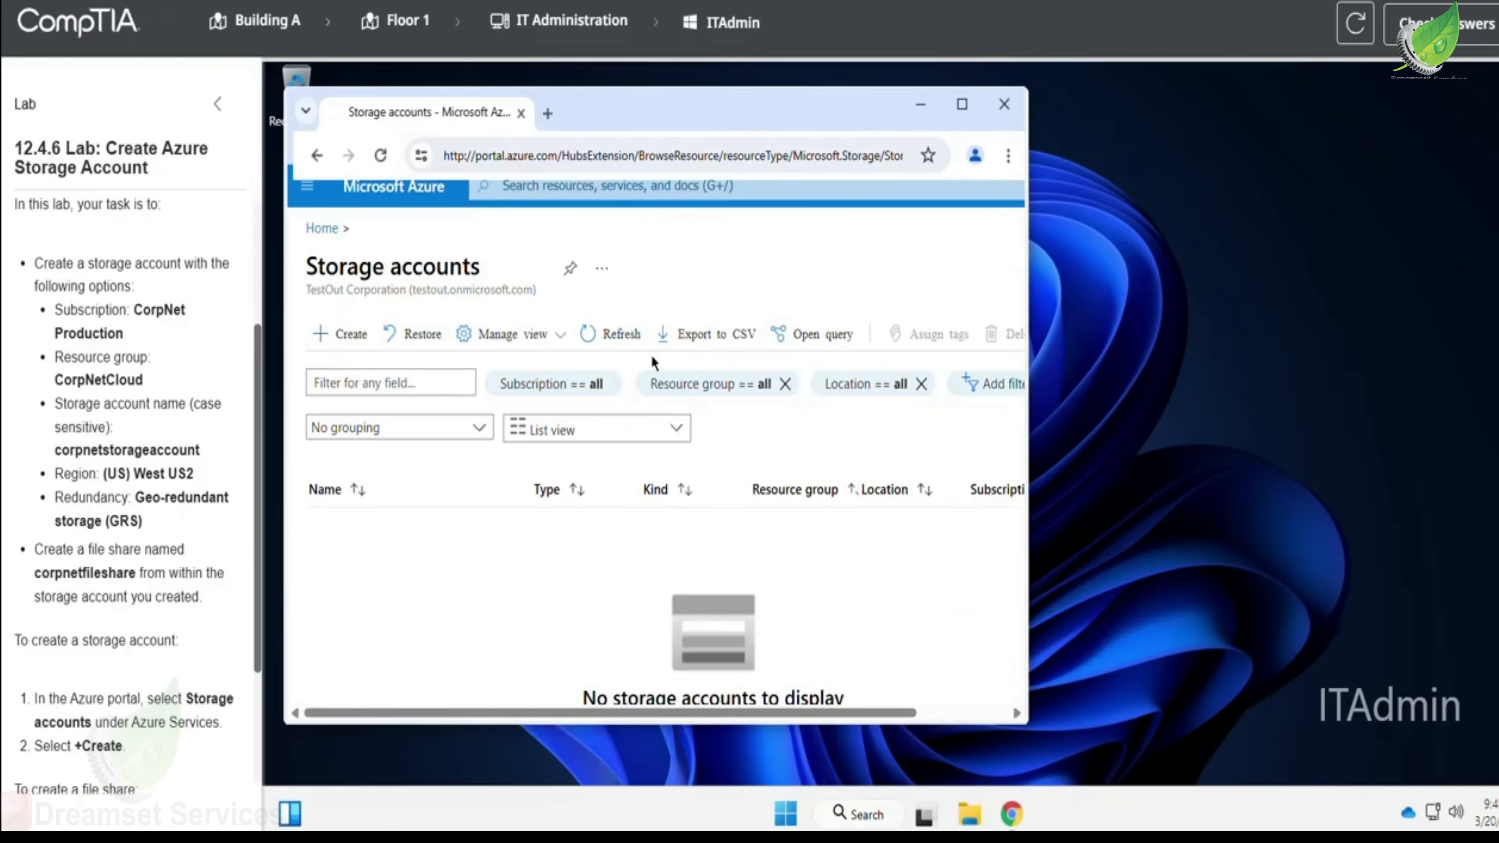
click(328, 335)
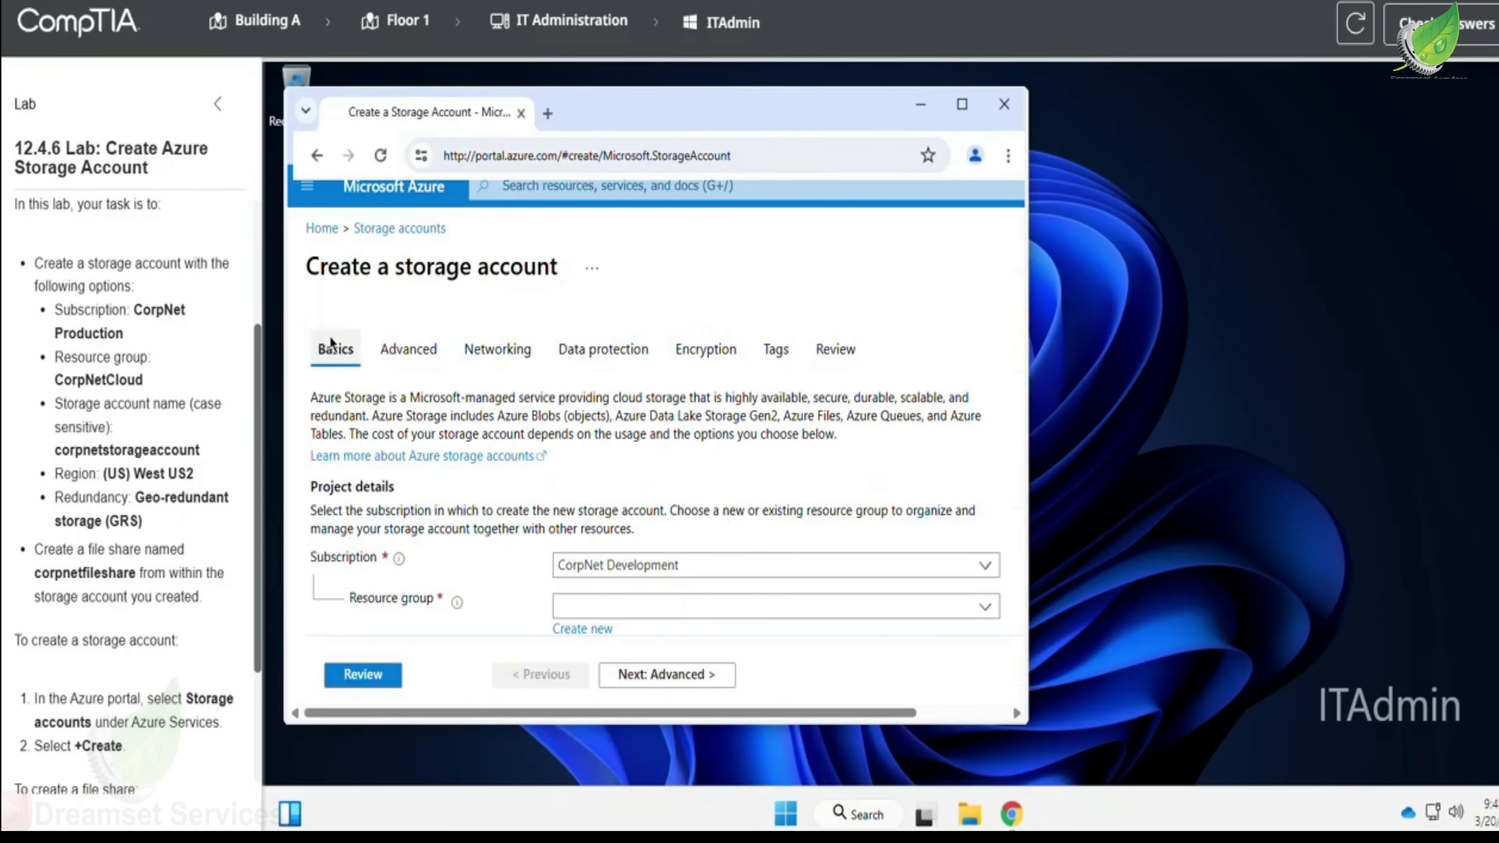
scroll(625, 425, down, 2)
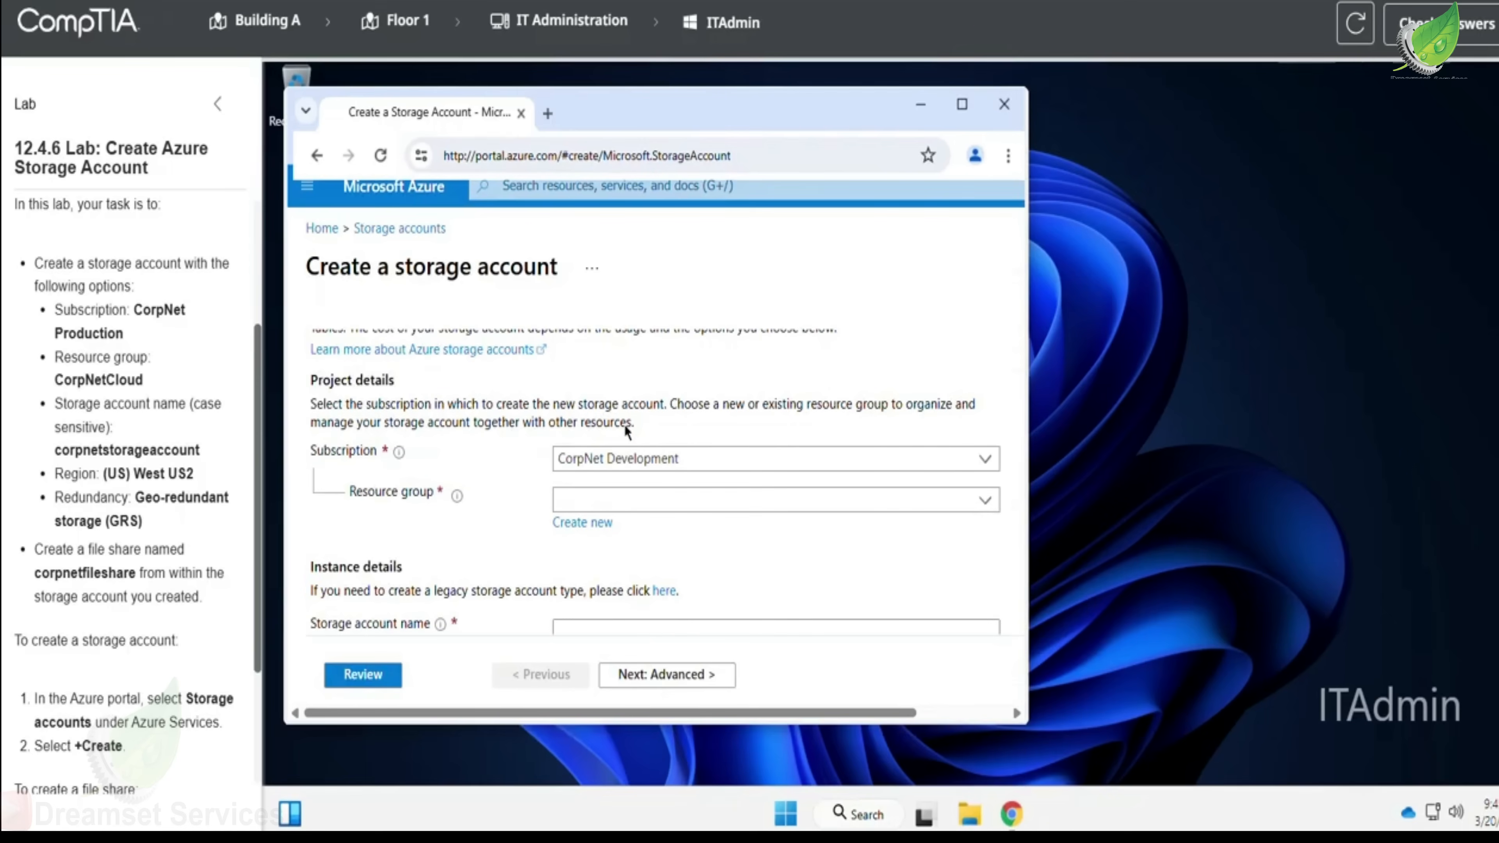
click(672, 472)
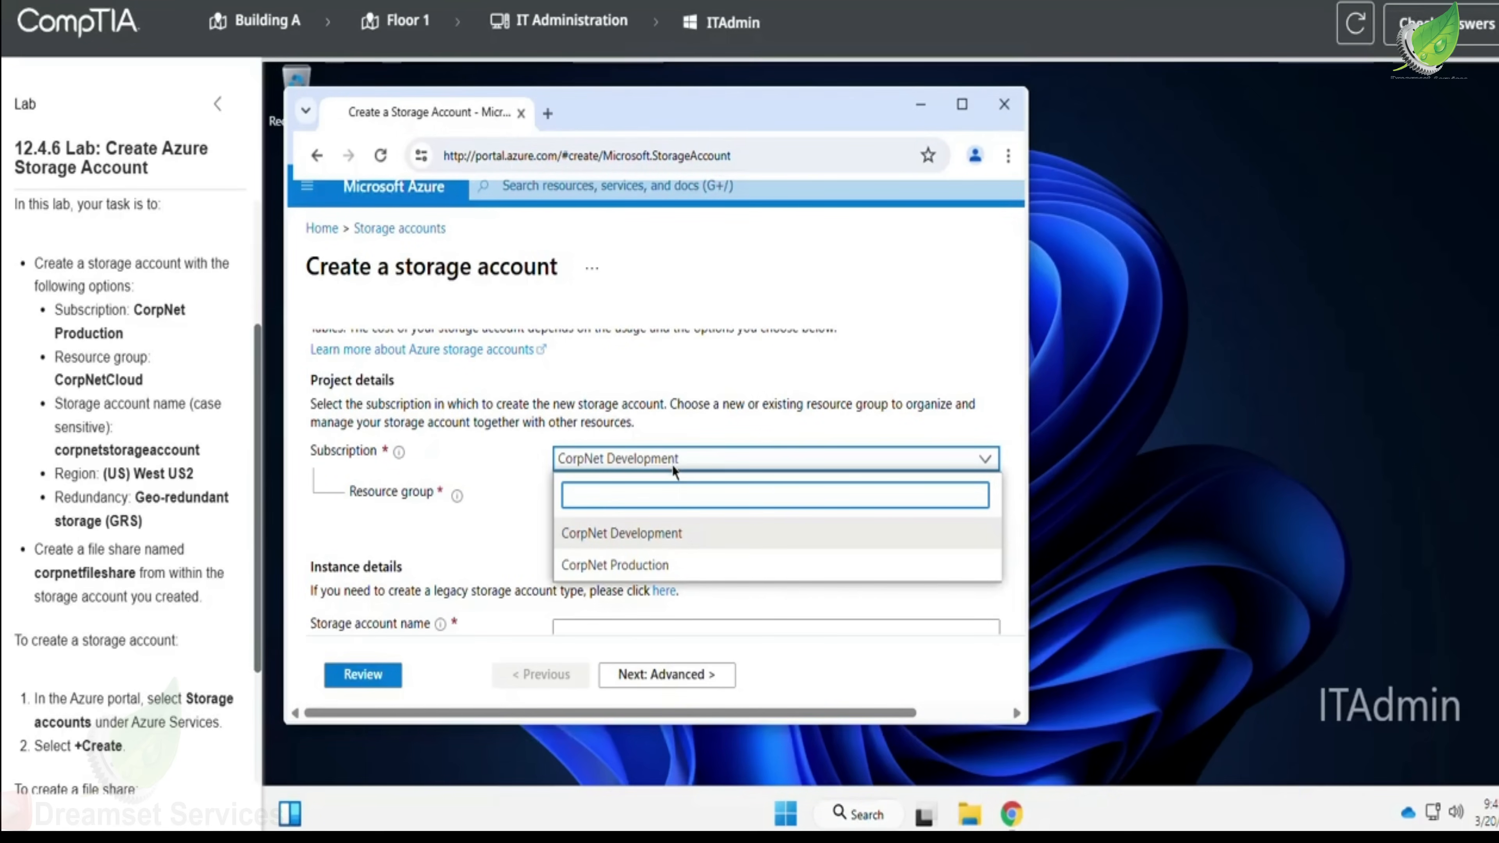
click(670, 562)
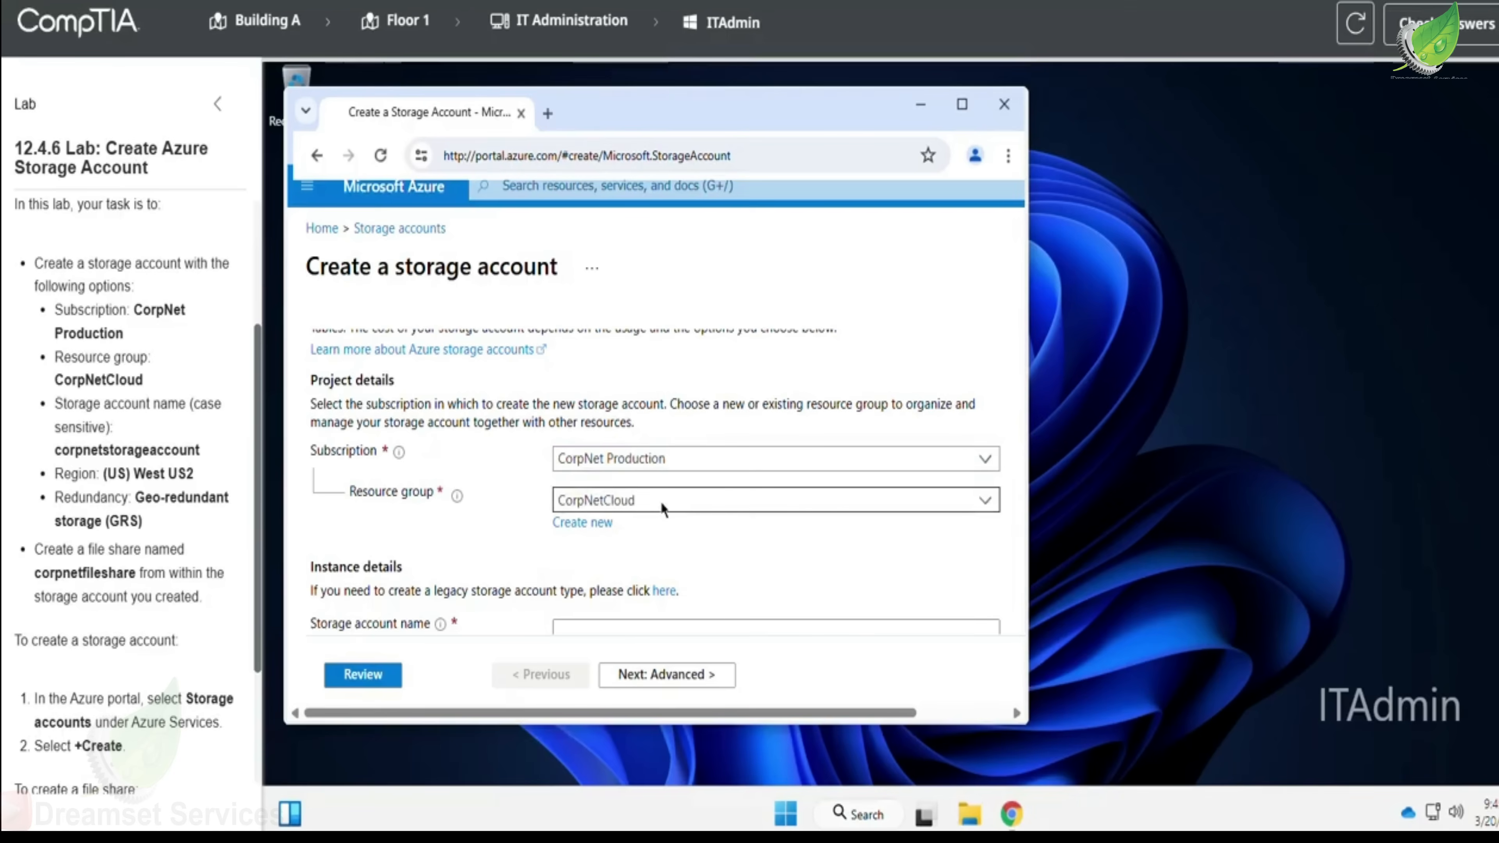
- Name the new storage account corpnetstorageaccount in the instance details
scroll(662, 508, down, 2)
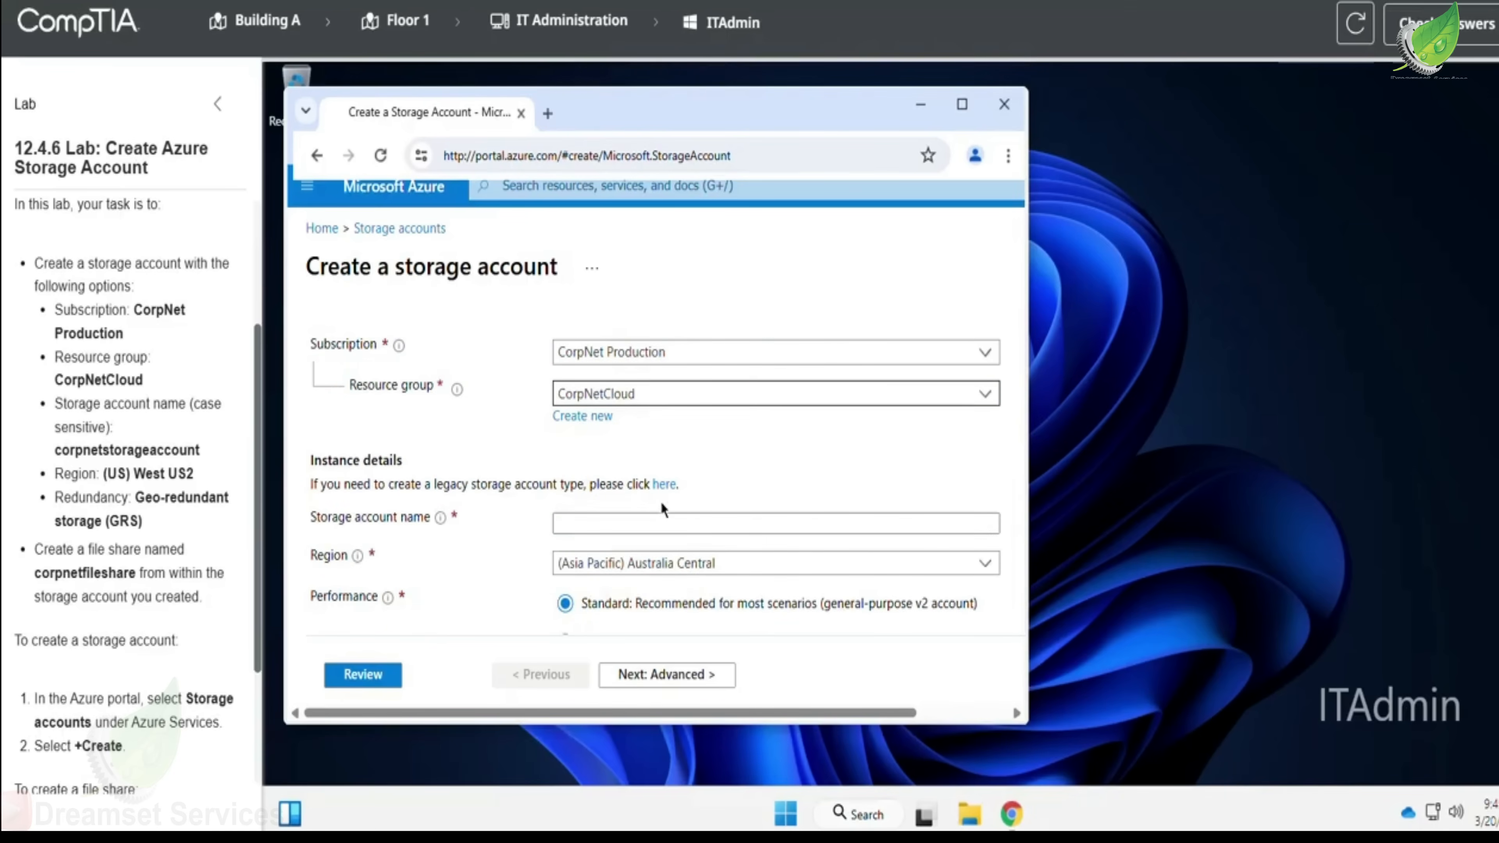
click(659, 533)
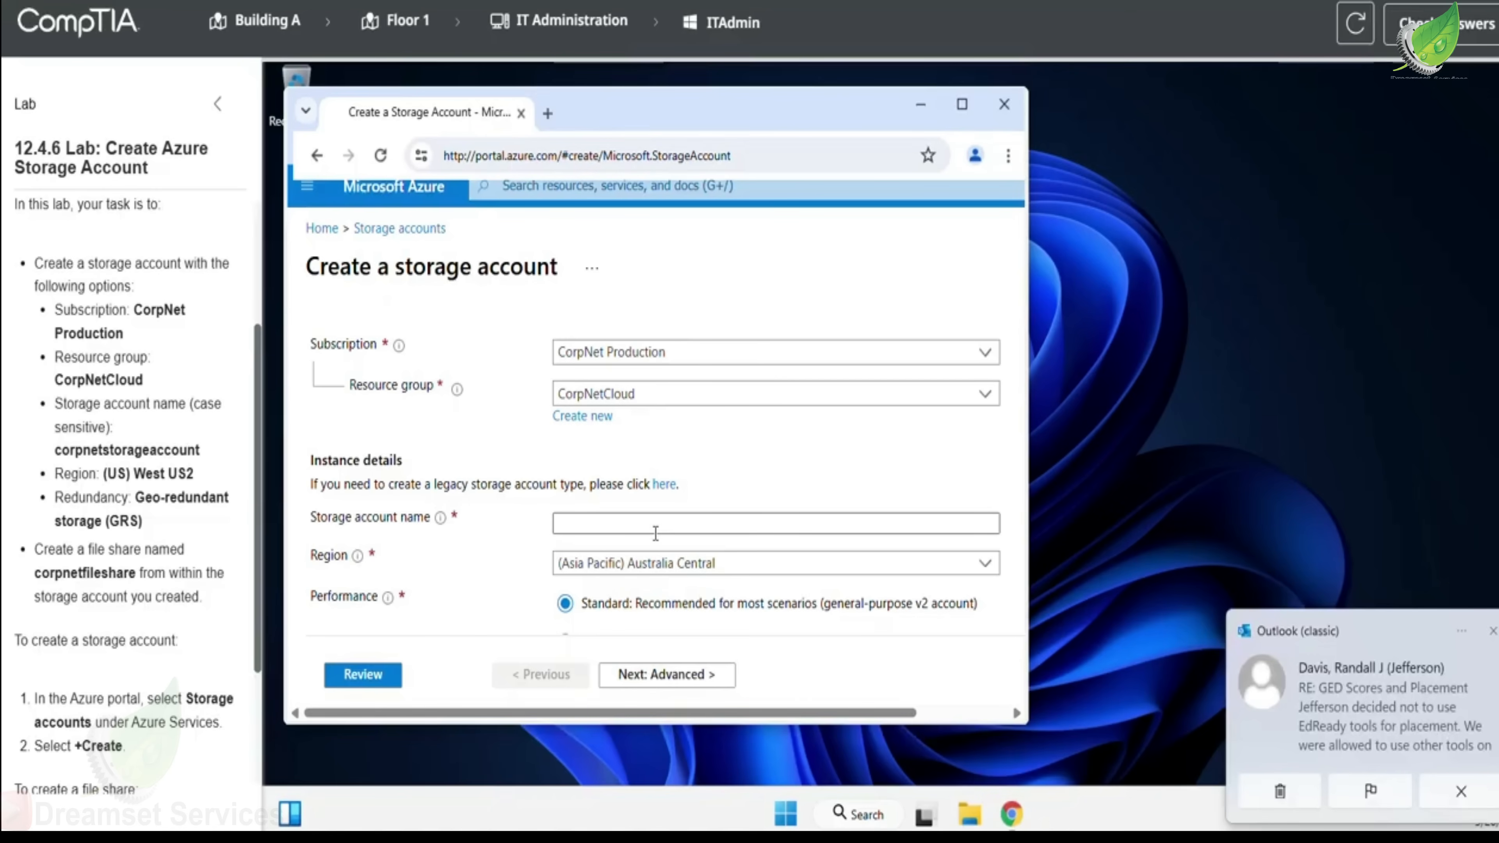
text(cor)
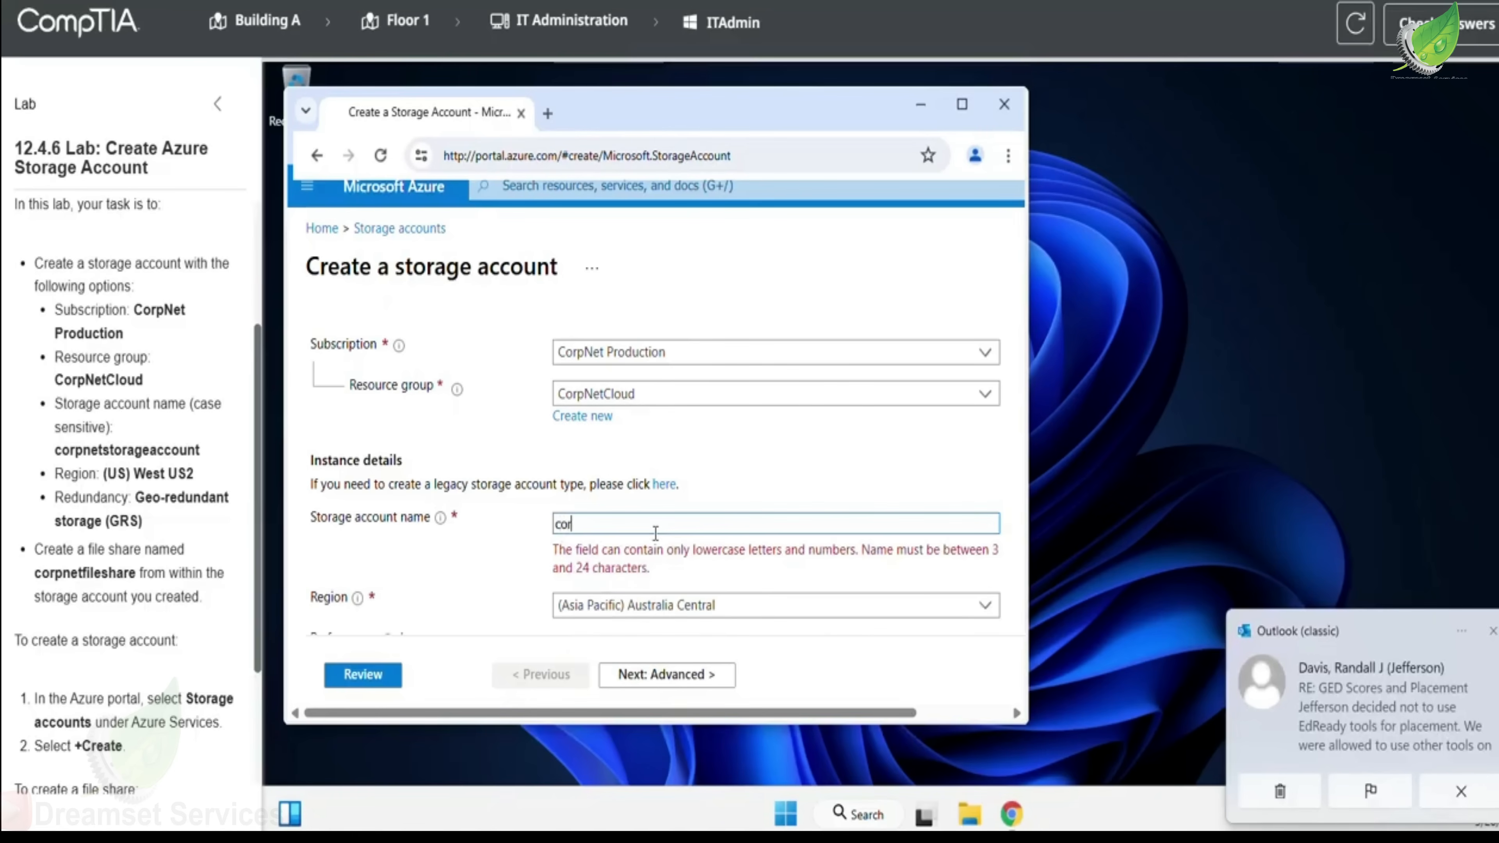
text(pnets)
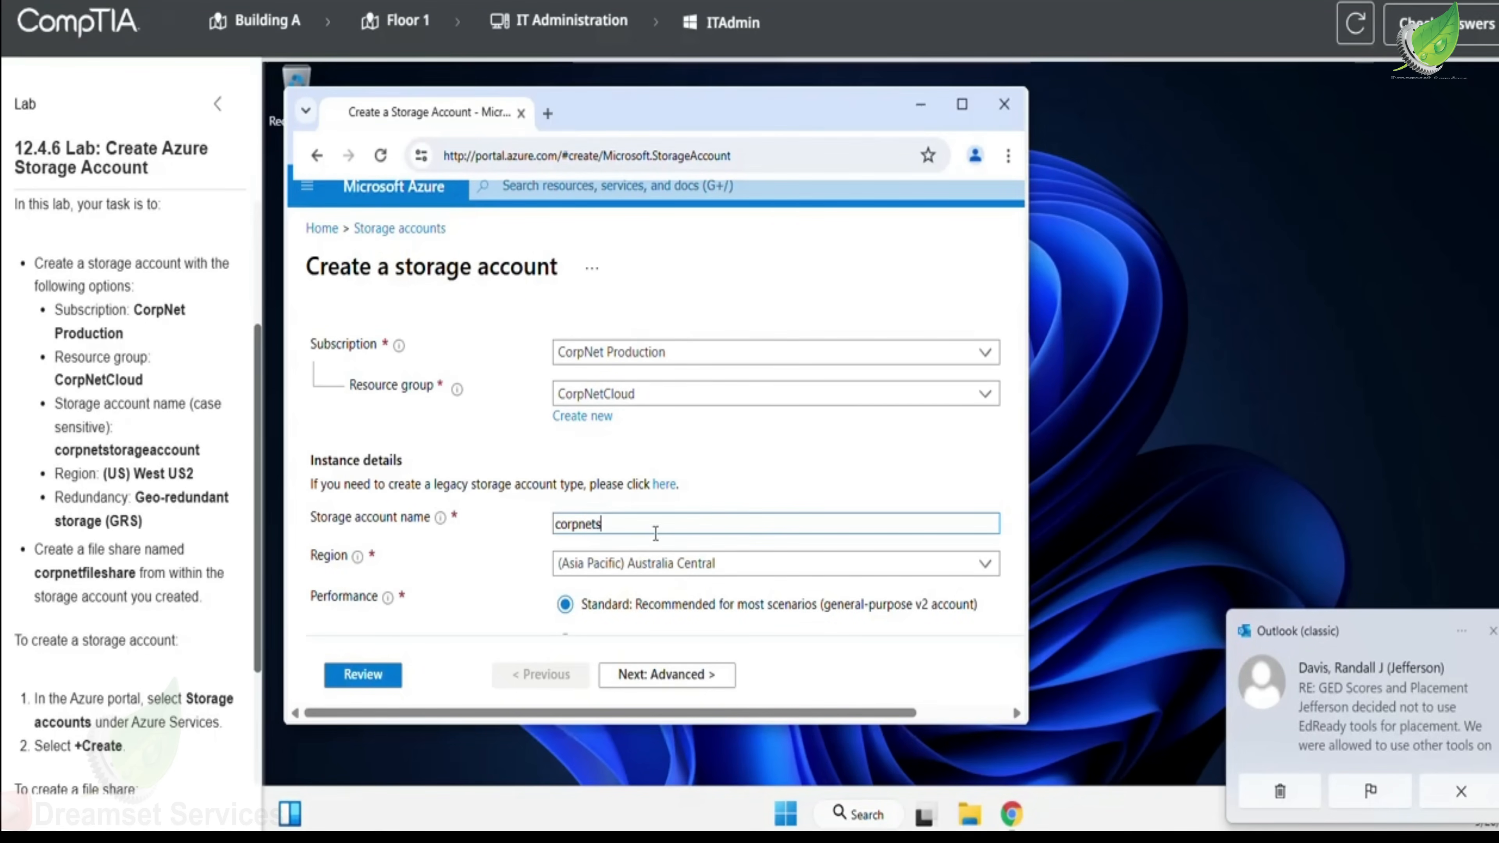
text(tora)
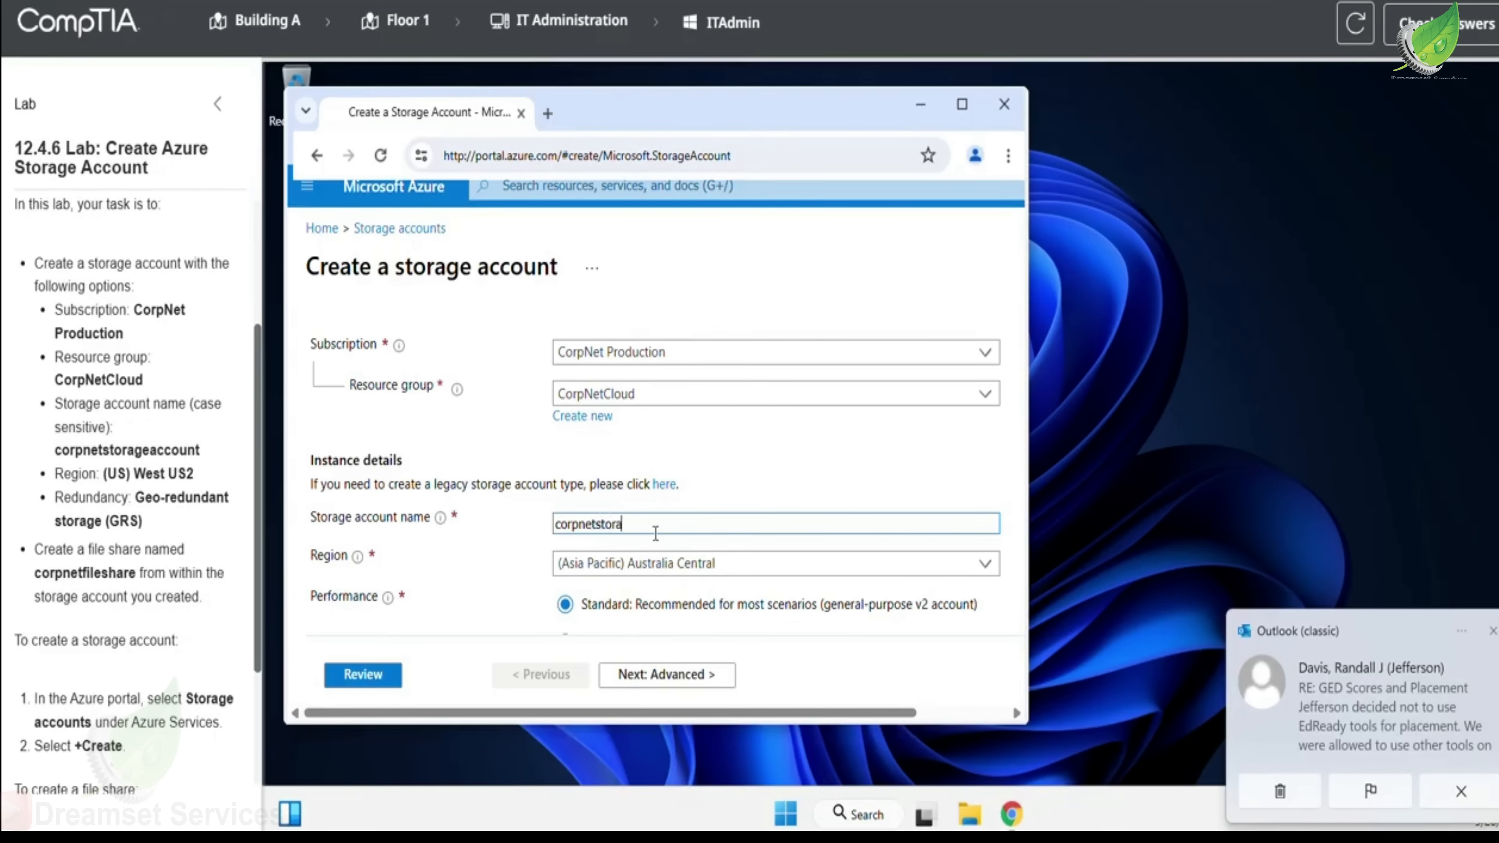
text(geaccount)
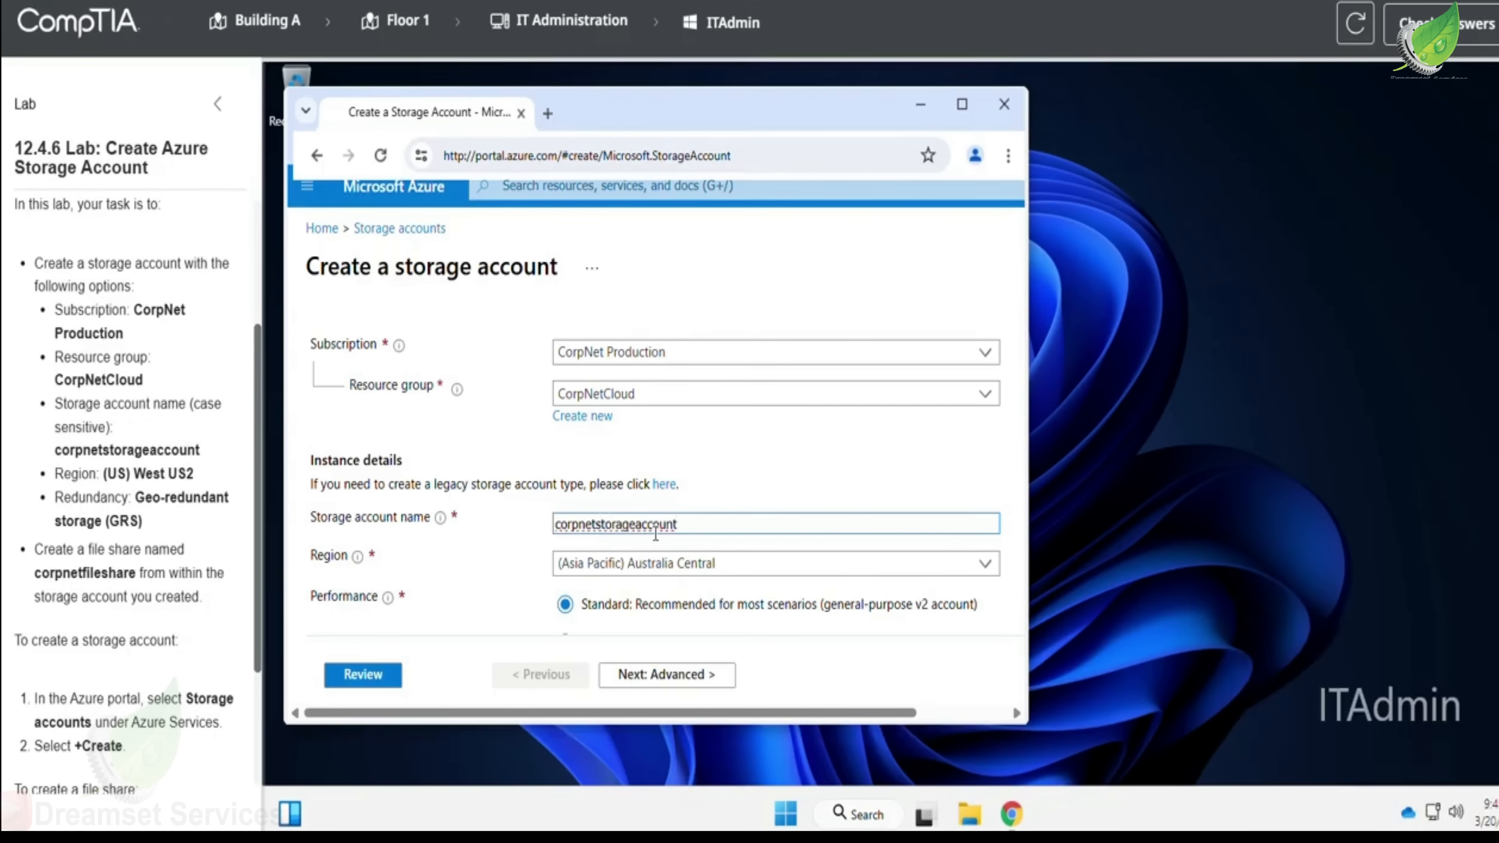
- Set the storage account's region to (US) West US2
scroll(658, 529, down, 2)
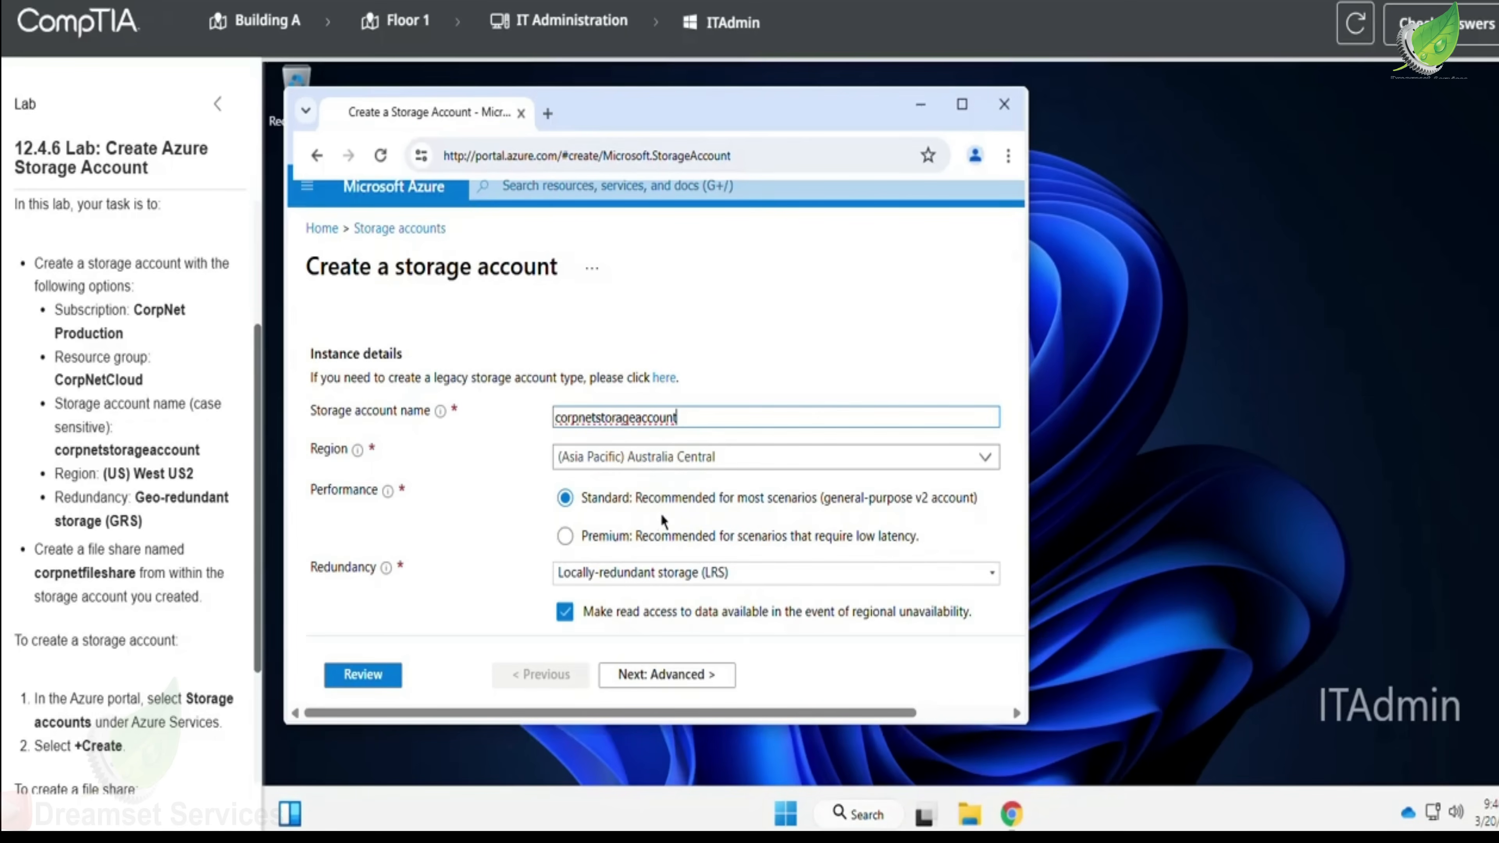
click(663, 457)
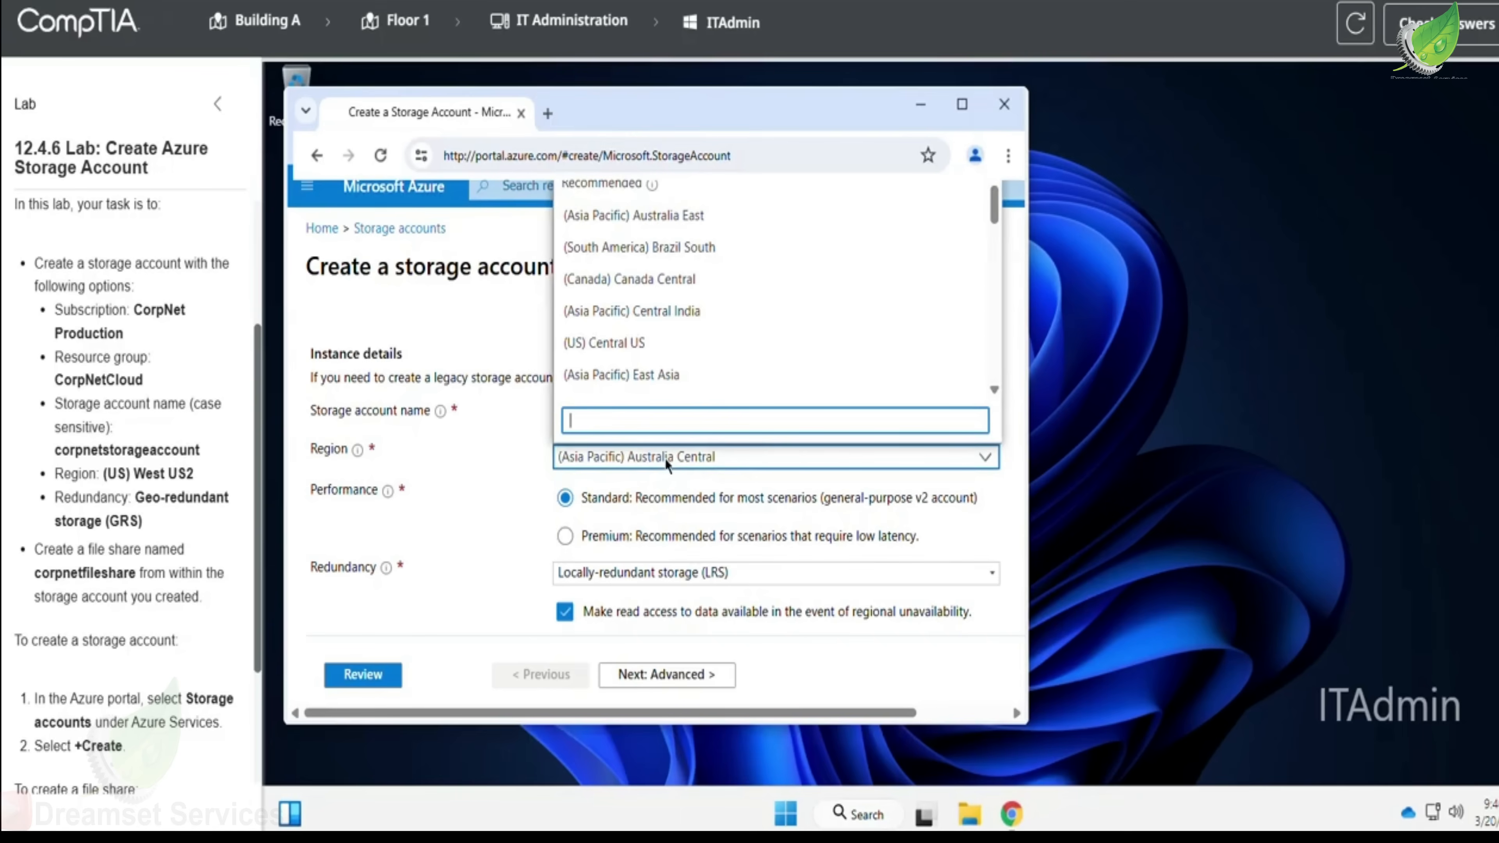
text((US)
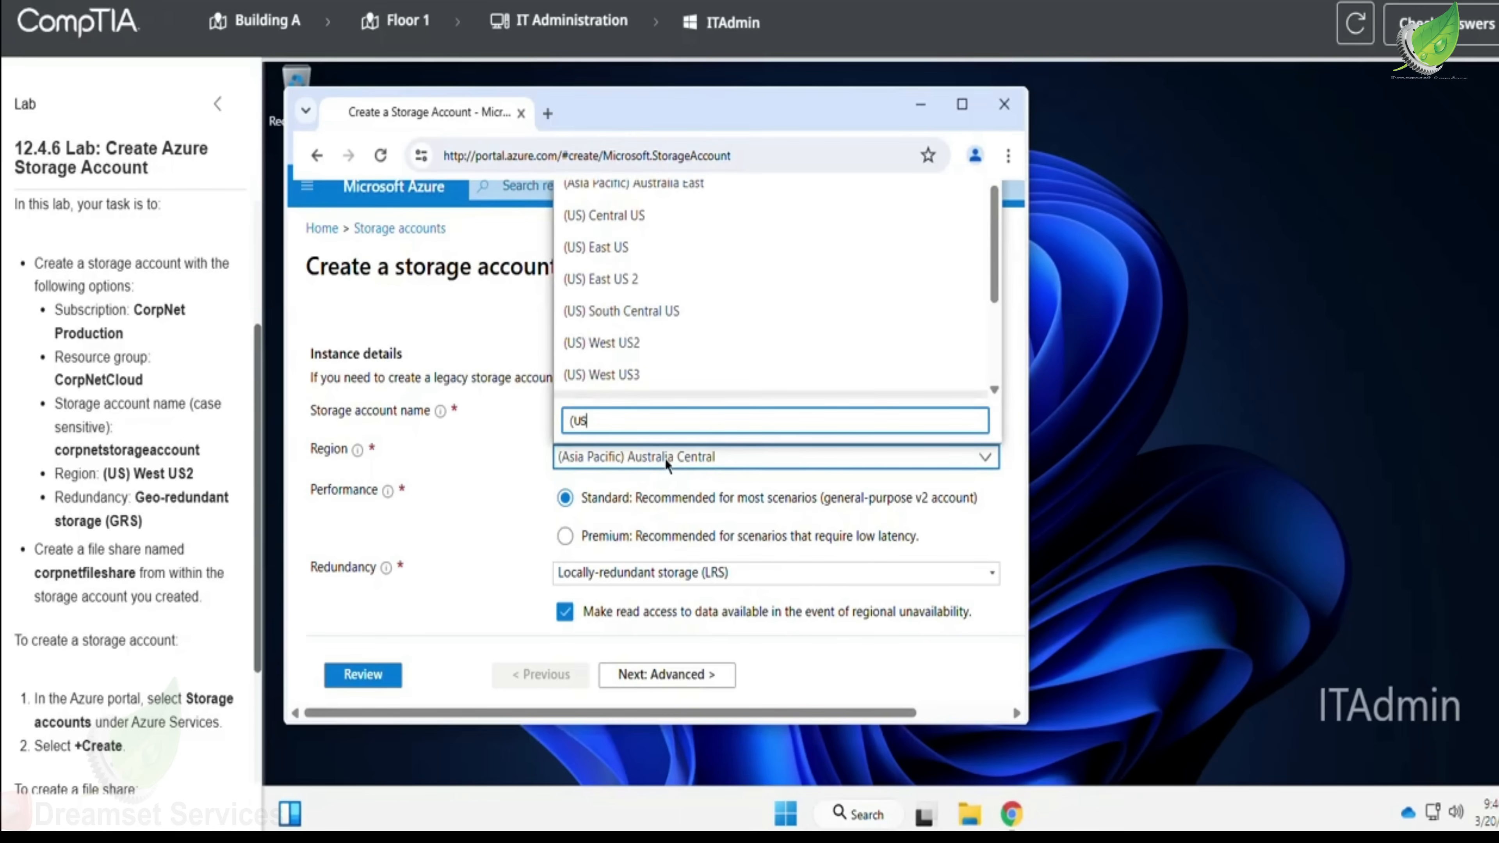
text() west)
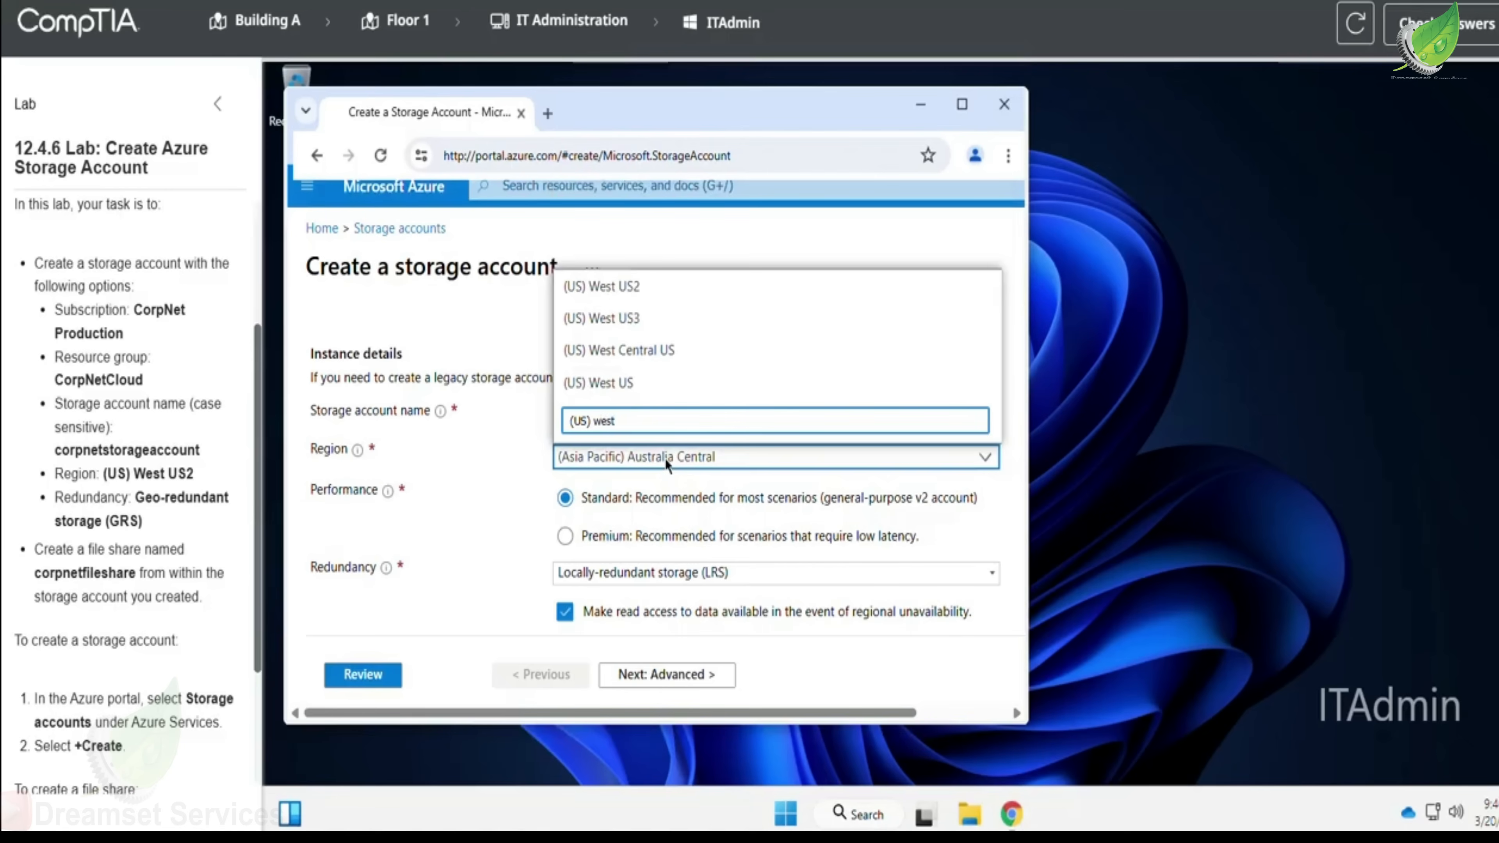
click(637, 287)
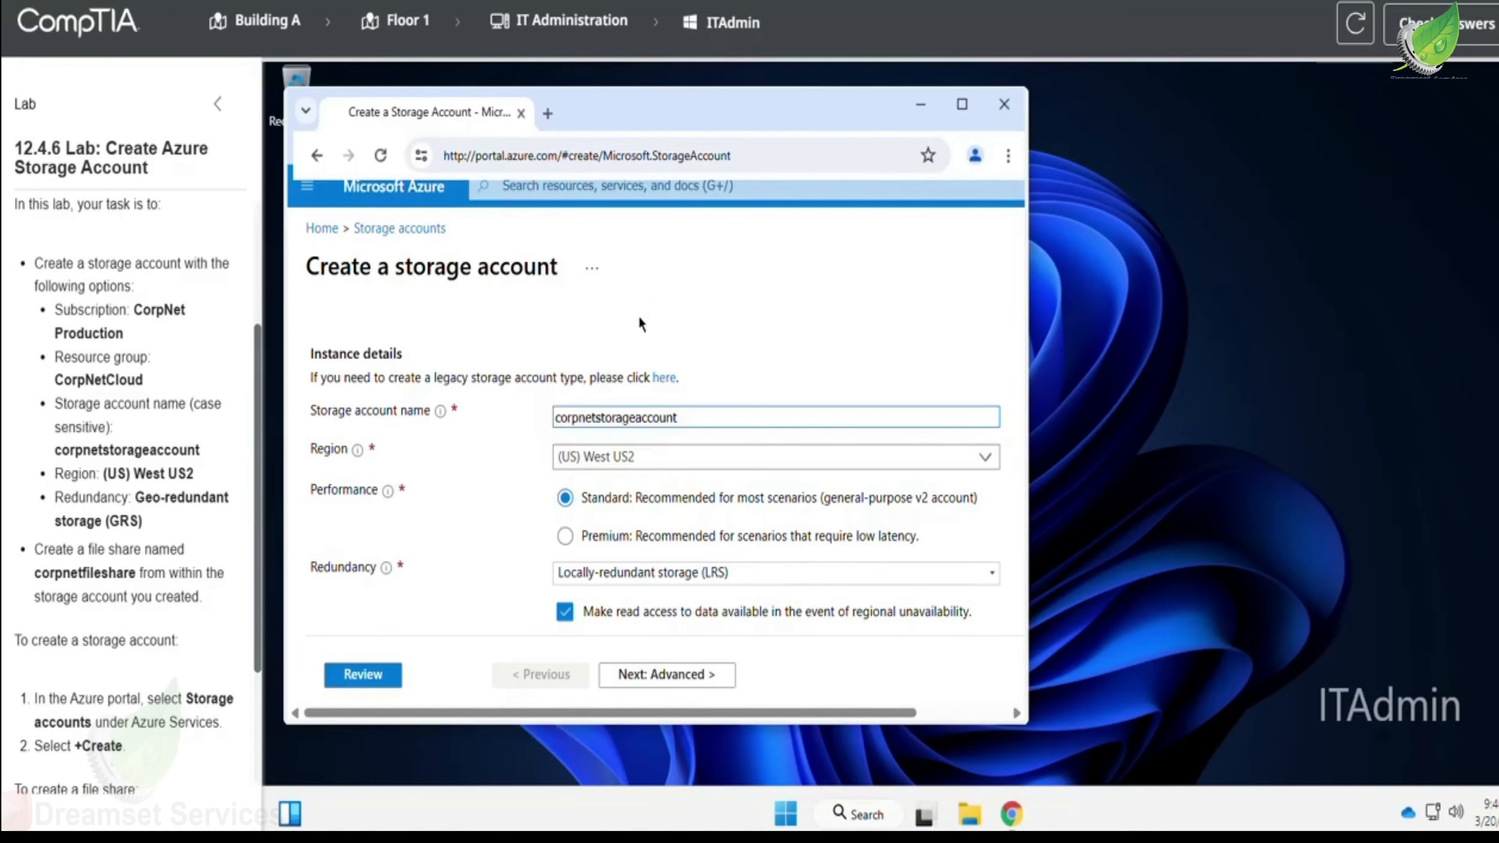
- Set the storage account's redundancy to Geo-redundant storage (GRS)
scroll(648, 502, down, 1)
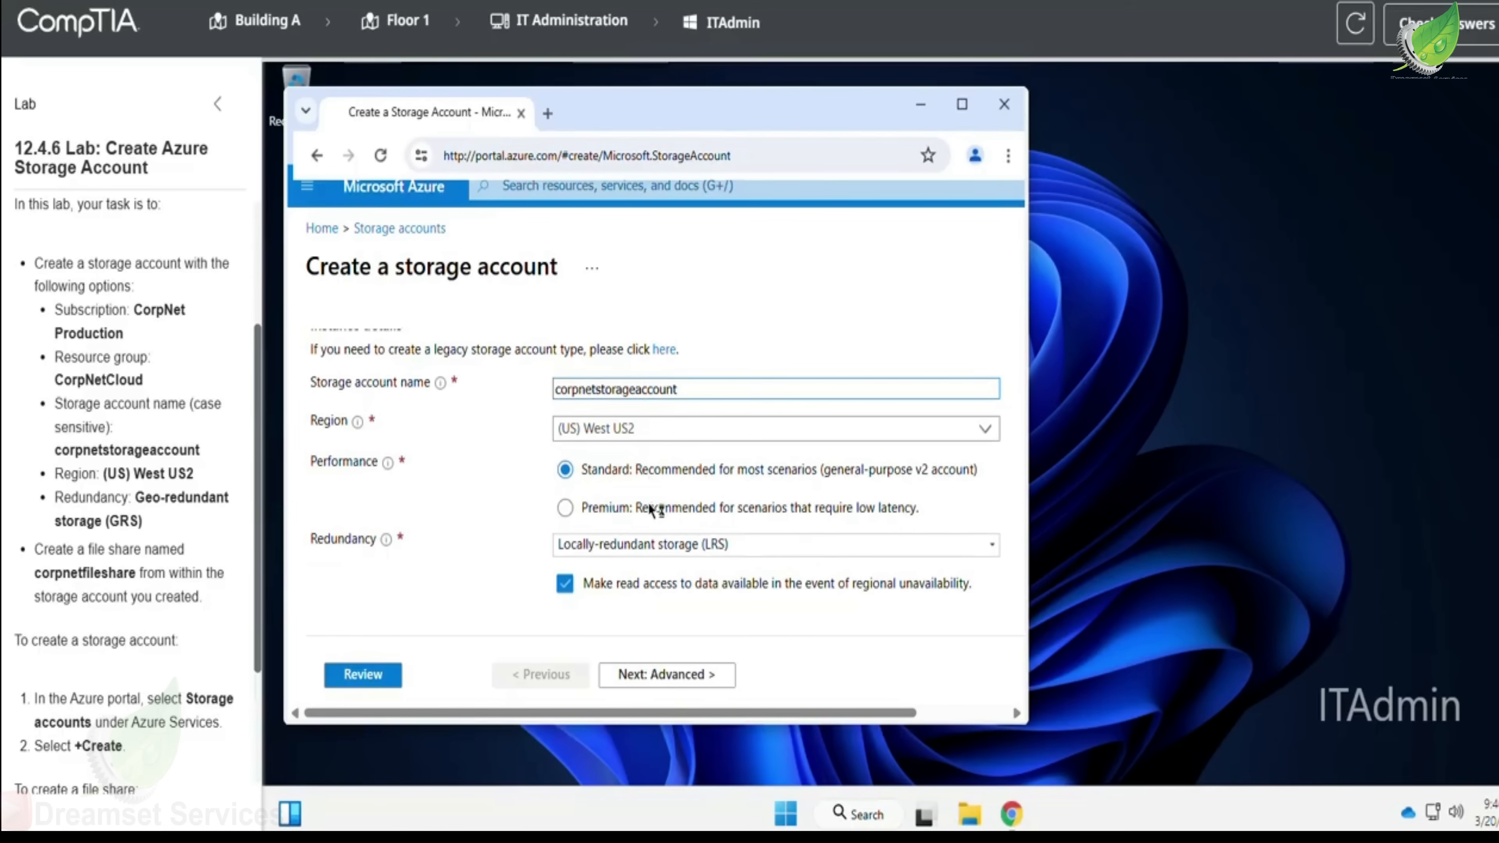
click(653, 547)
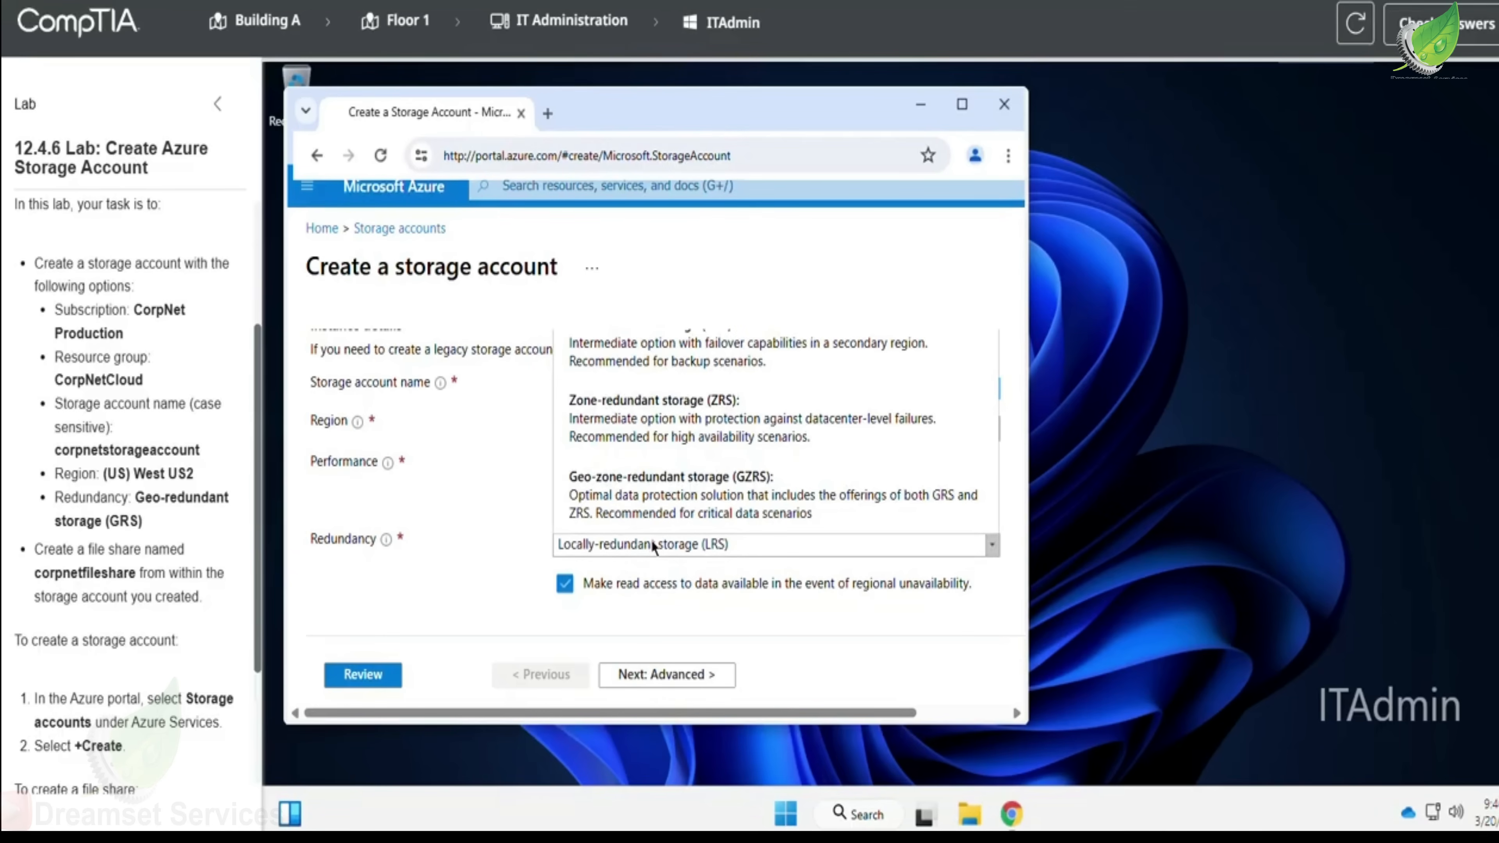
scroll(661, 473, up, 3)
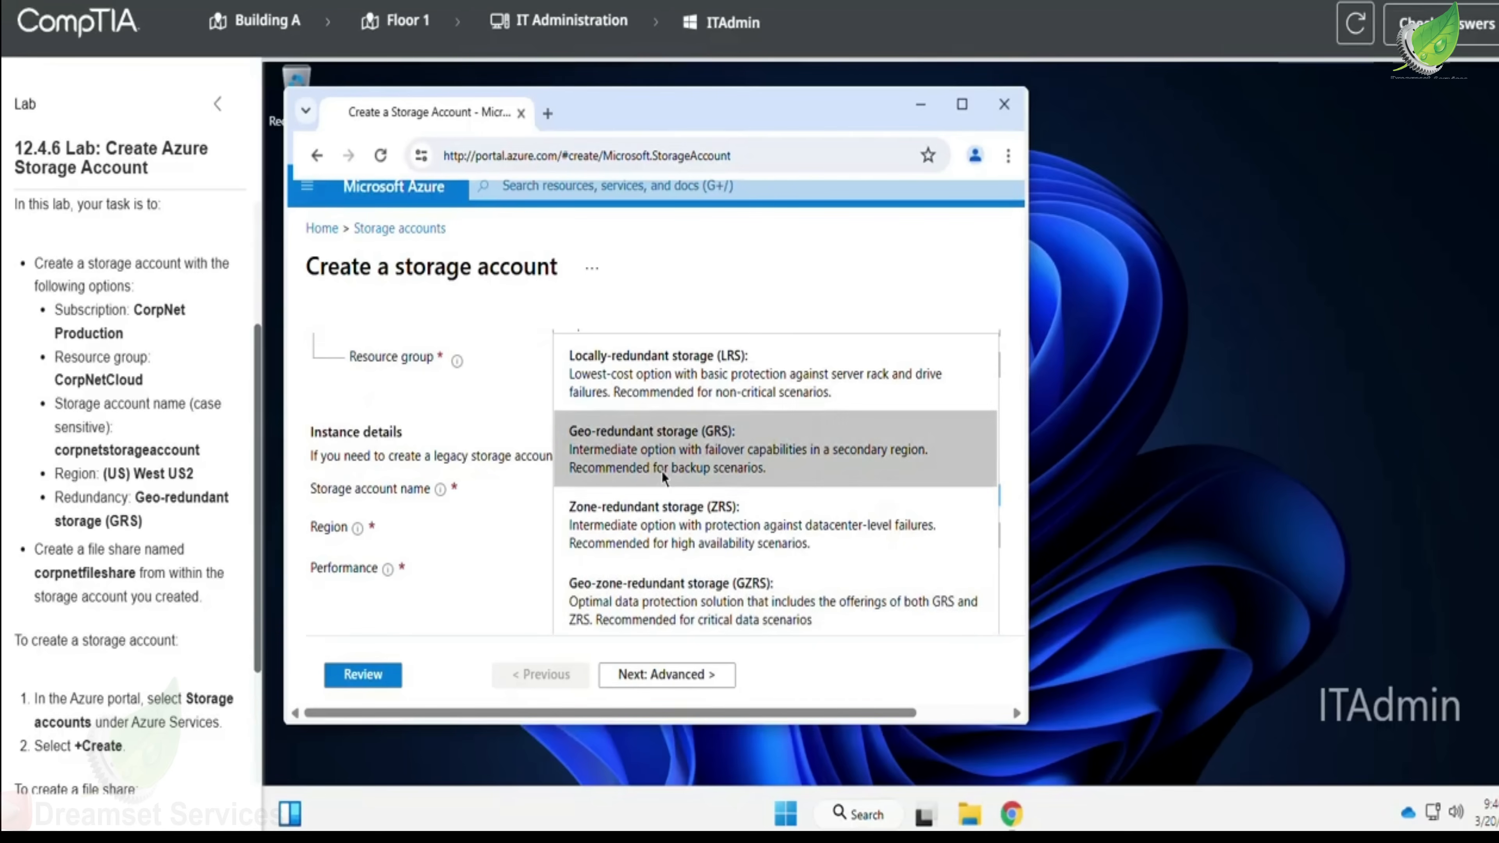
click(691, 449)
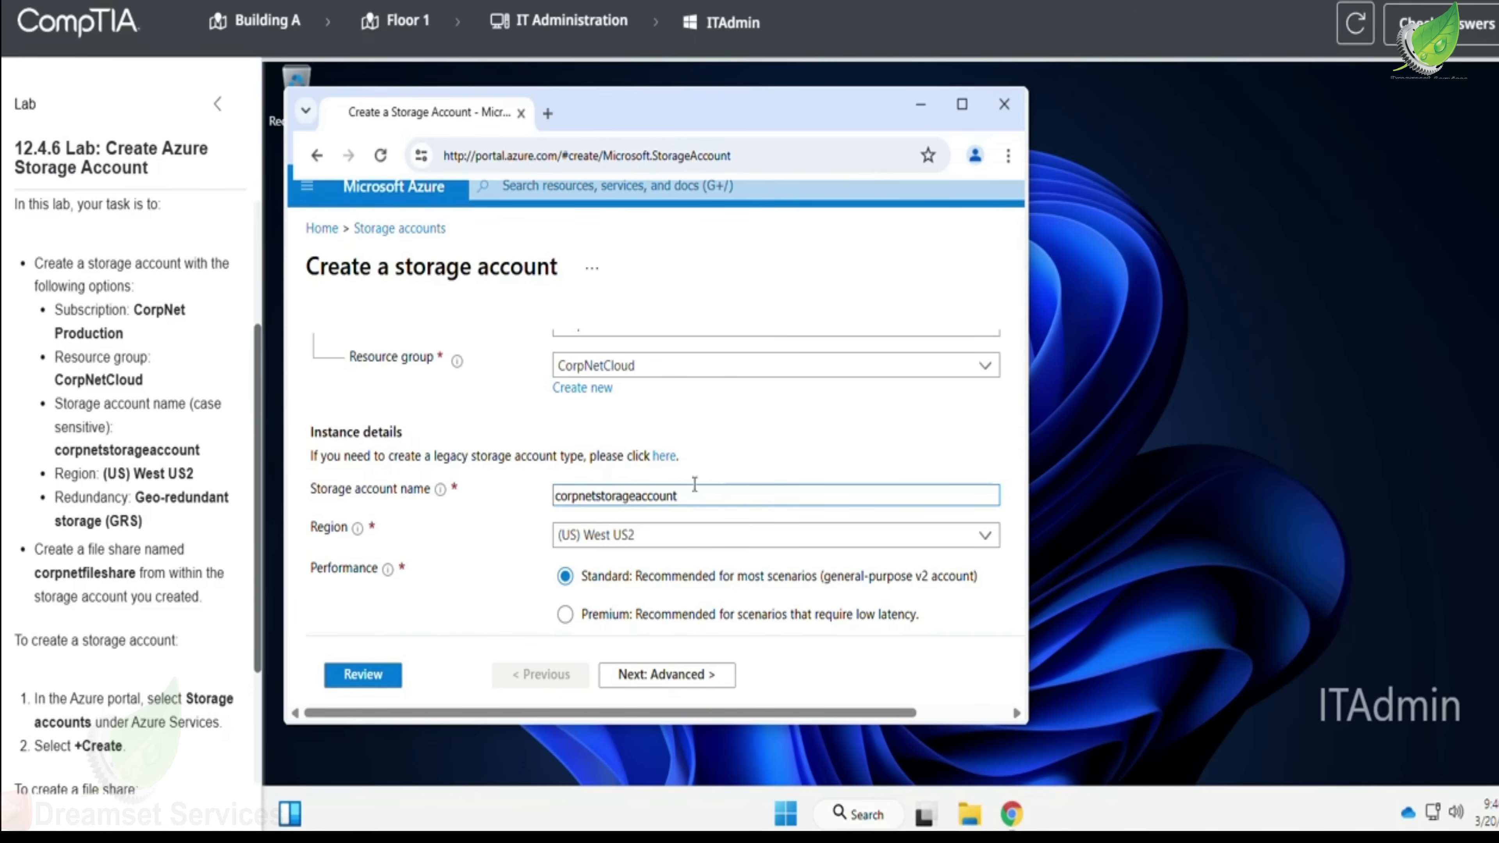
scroll(661, 519, down, 2)
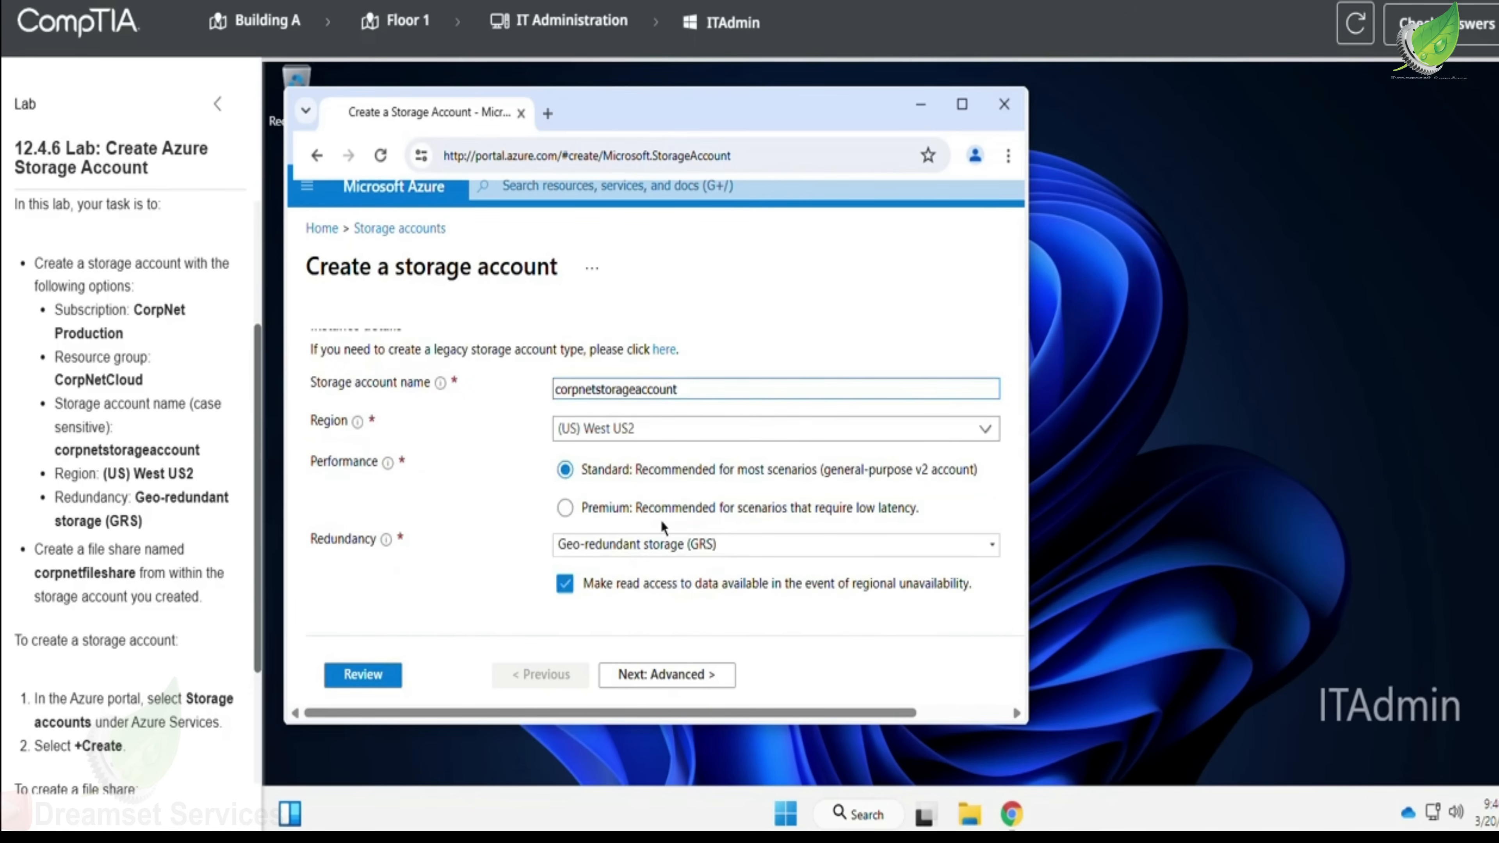
- Review the storage account's settings and create the account
click(363, 674)
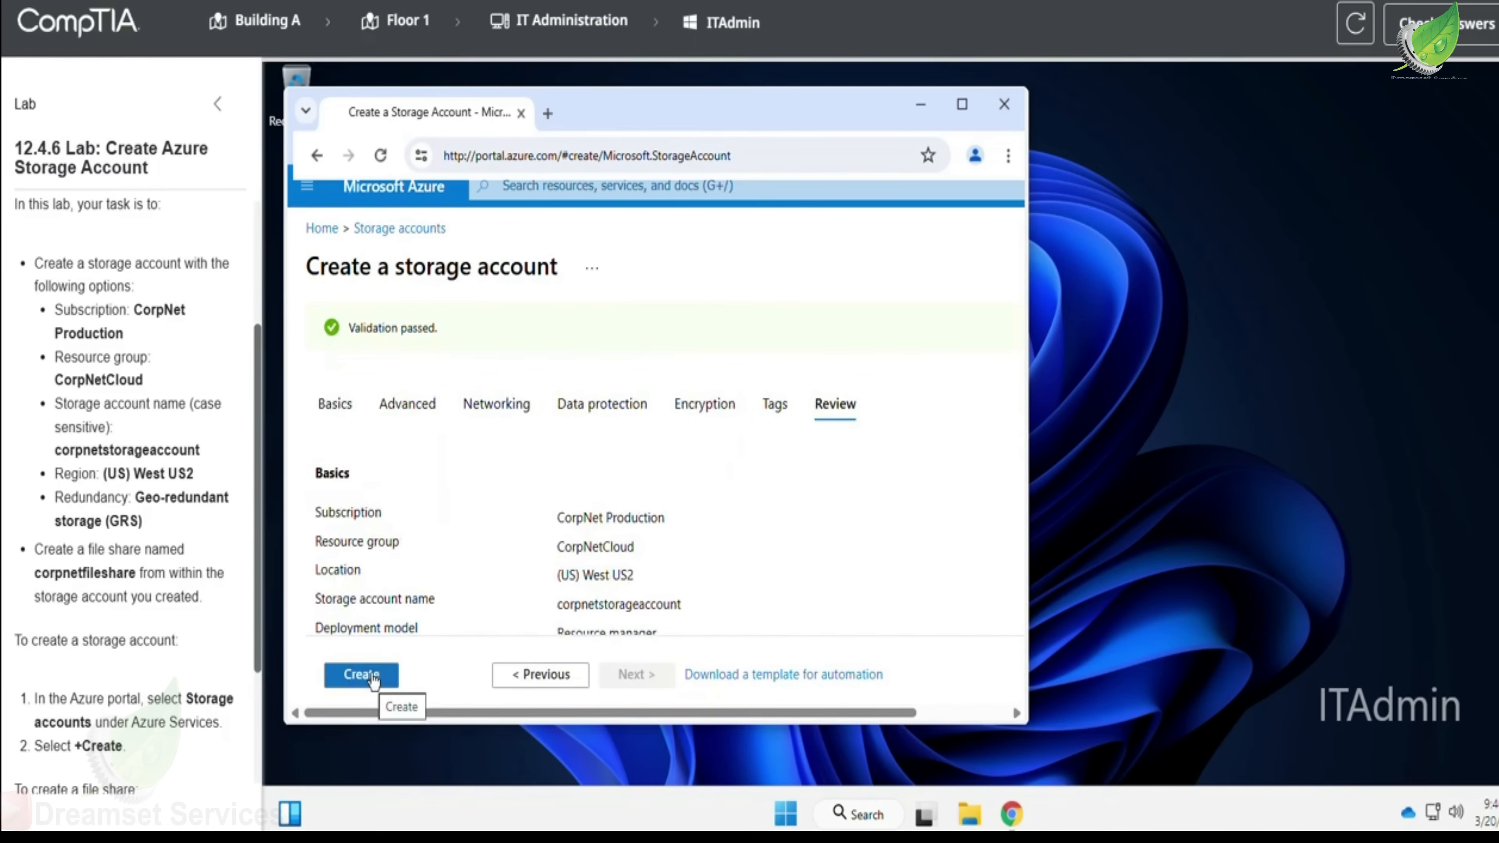
scroll(488, 574, down, 2)
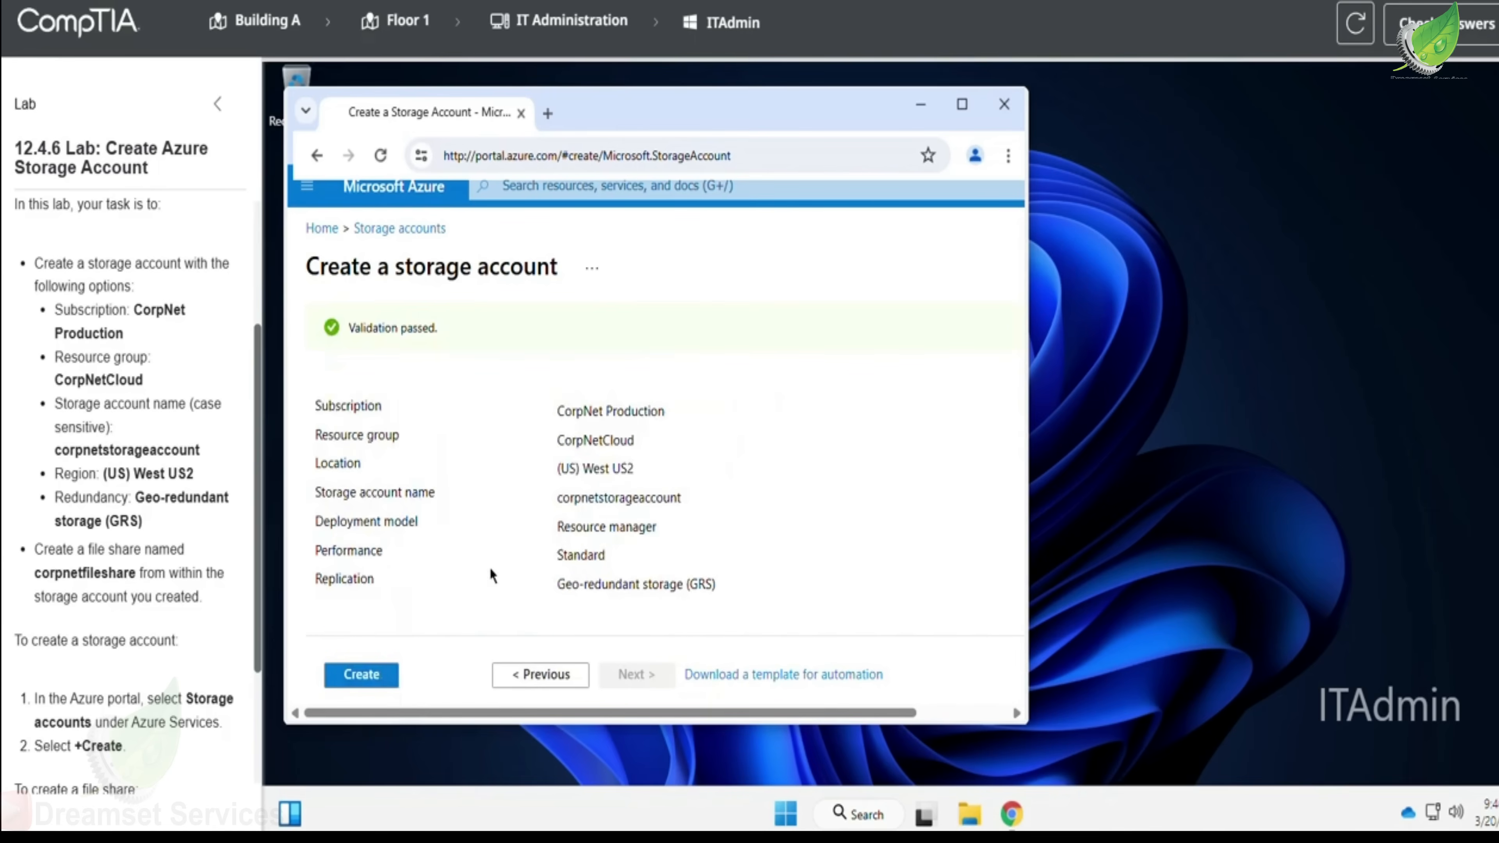
click(375, 678)
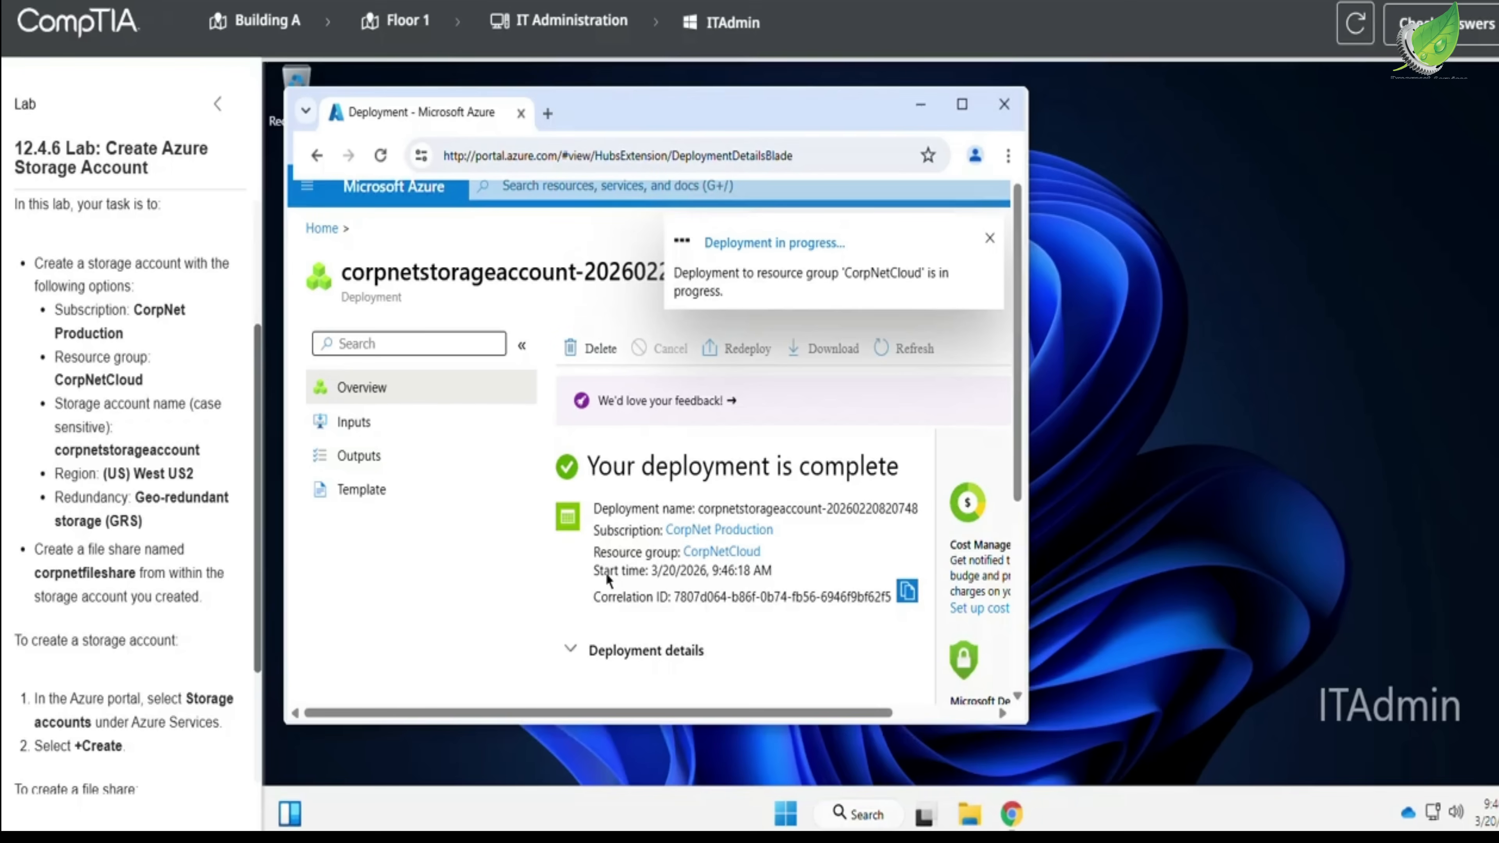
- Go to the deployed corpnetstorageaccount resource and open its file shares
scroll(700, 578, down, 3)
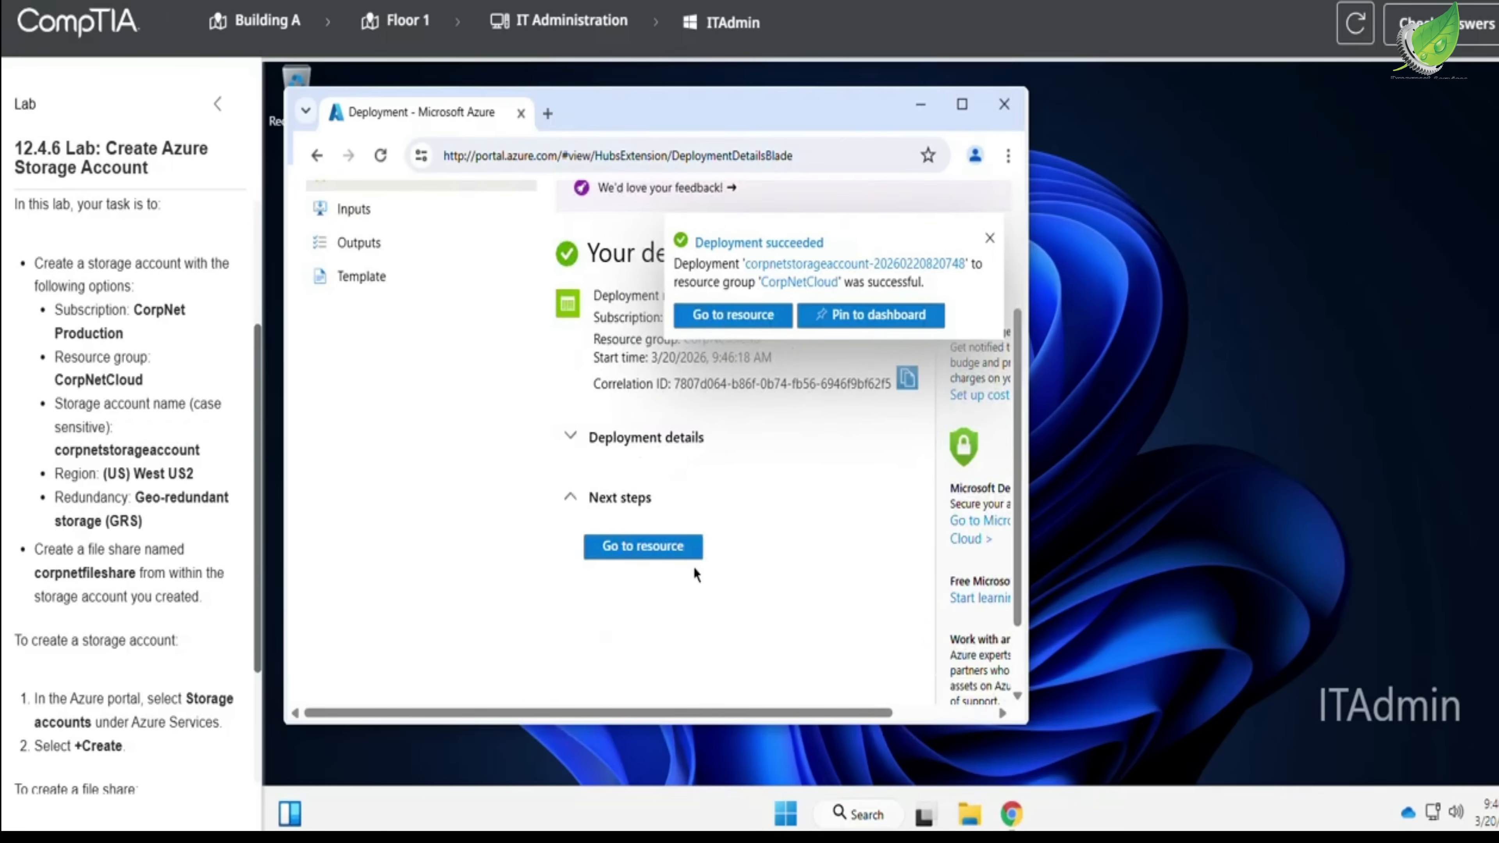
click(687, 554)
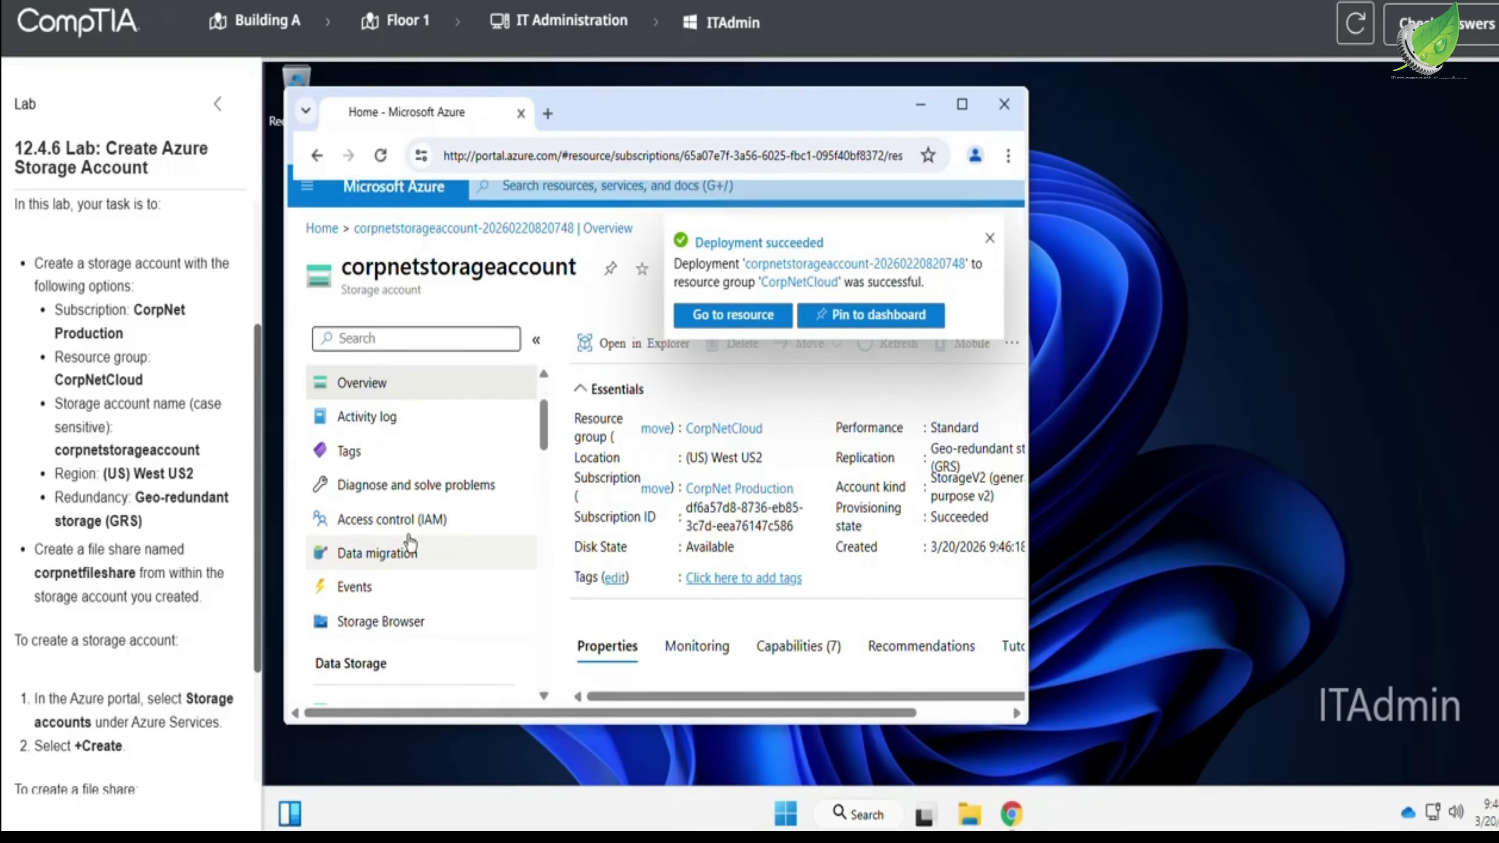
scroll(411, 542, down, 2)
scroll(410, 543, down, 2)
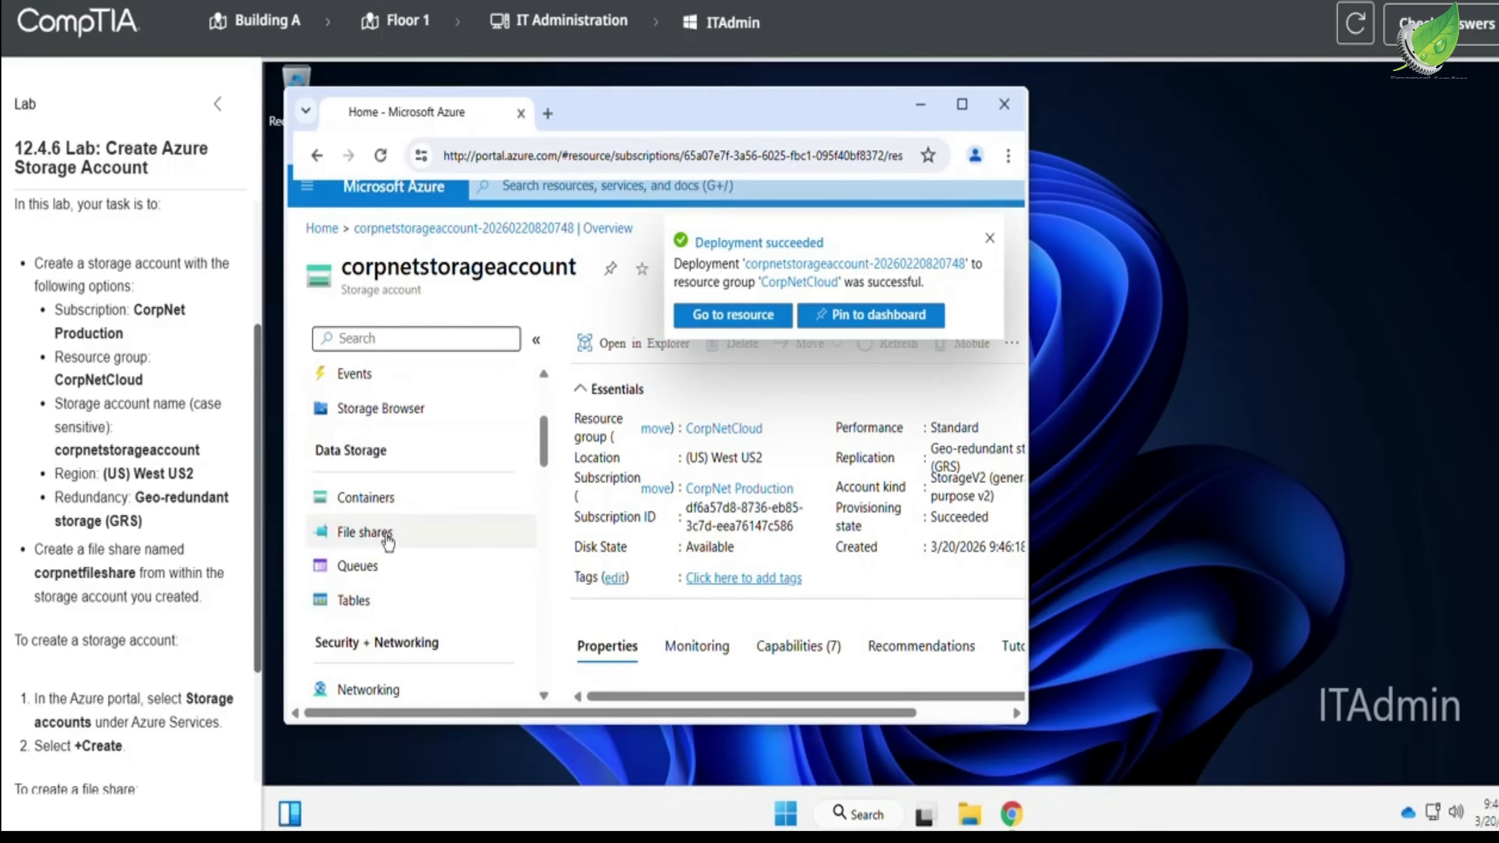
click(388, 542)
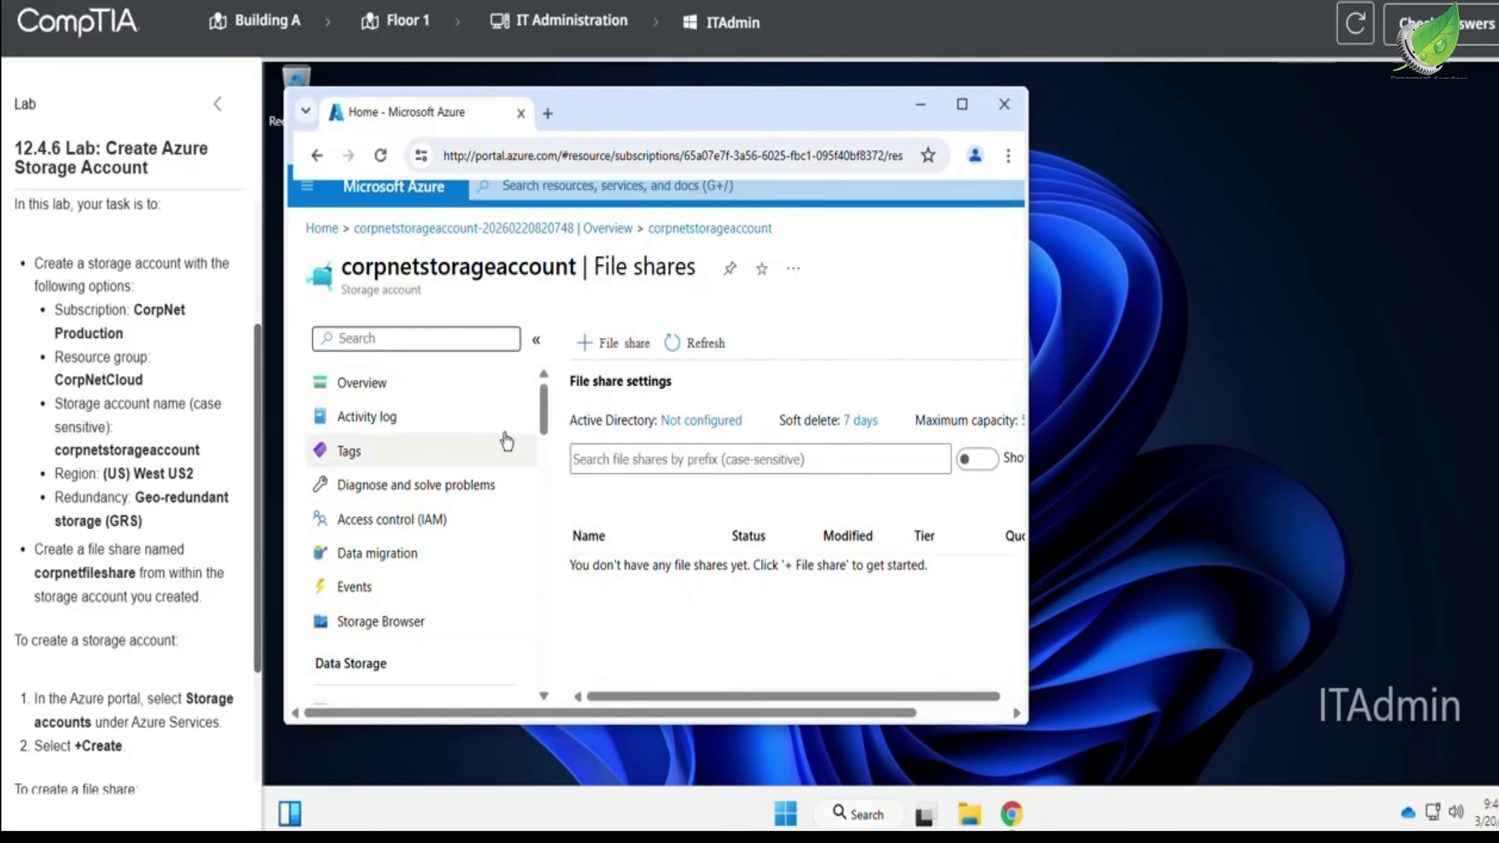
- Create a new file share named corpnetfileshare in the storage account, keeping the Transaction optimized tier
click(600, 344)
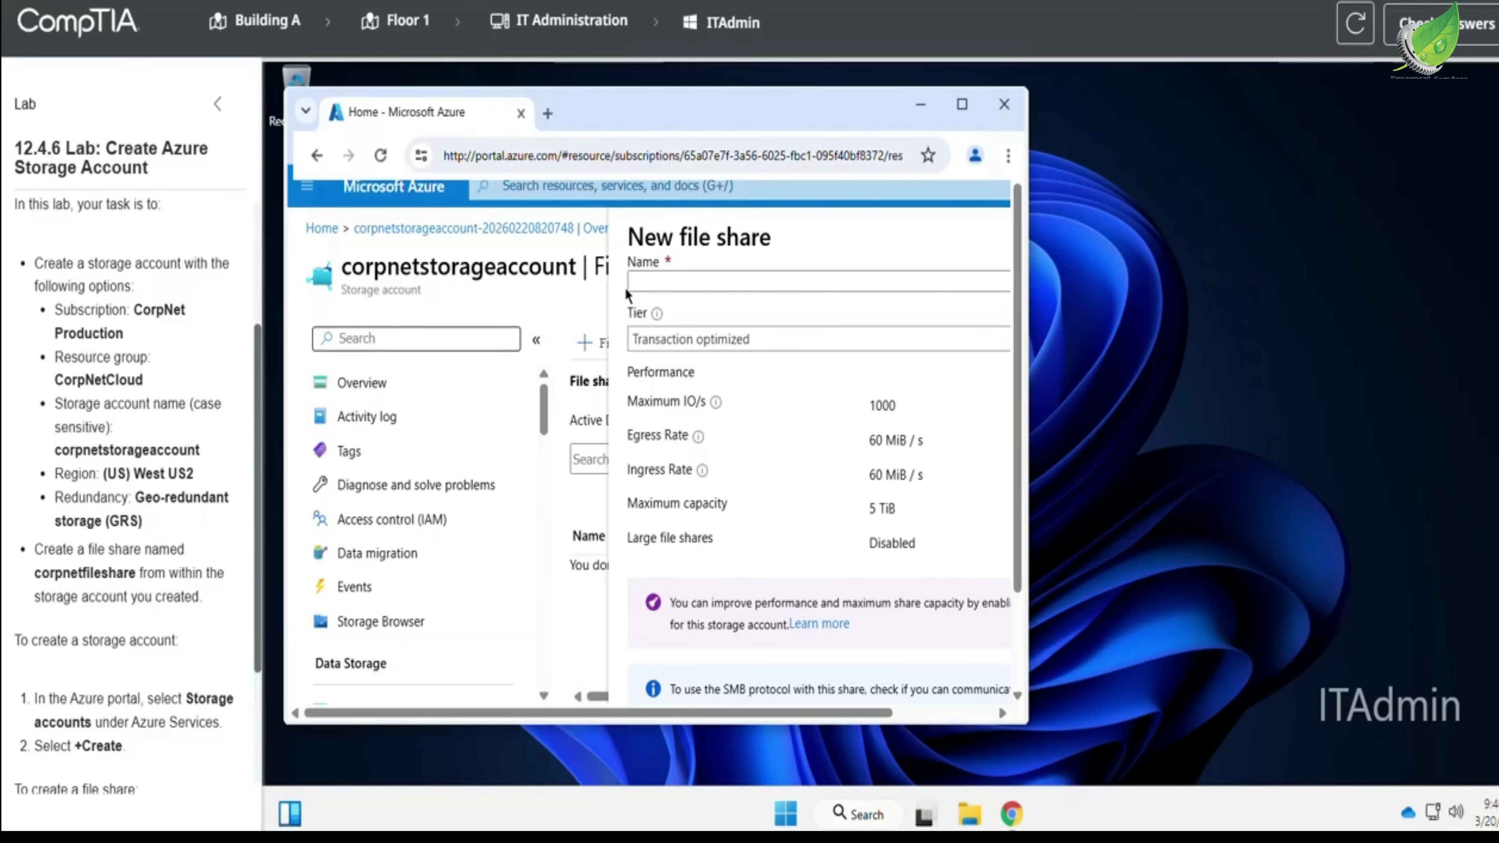
text(corpne)
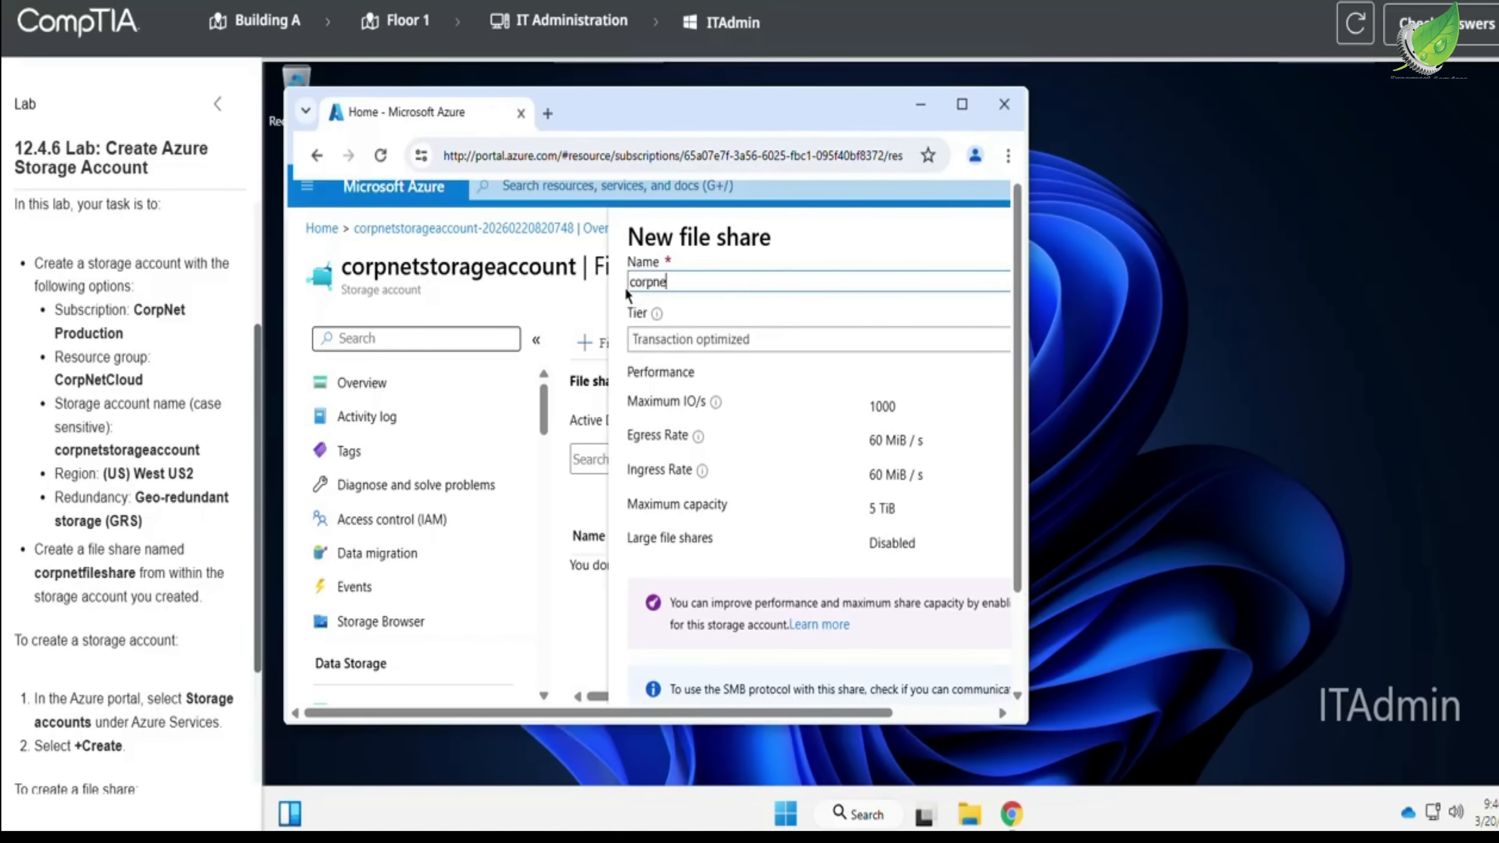
text(tfiles)
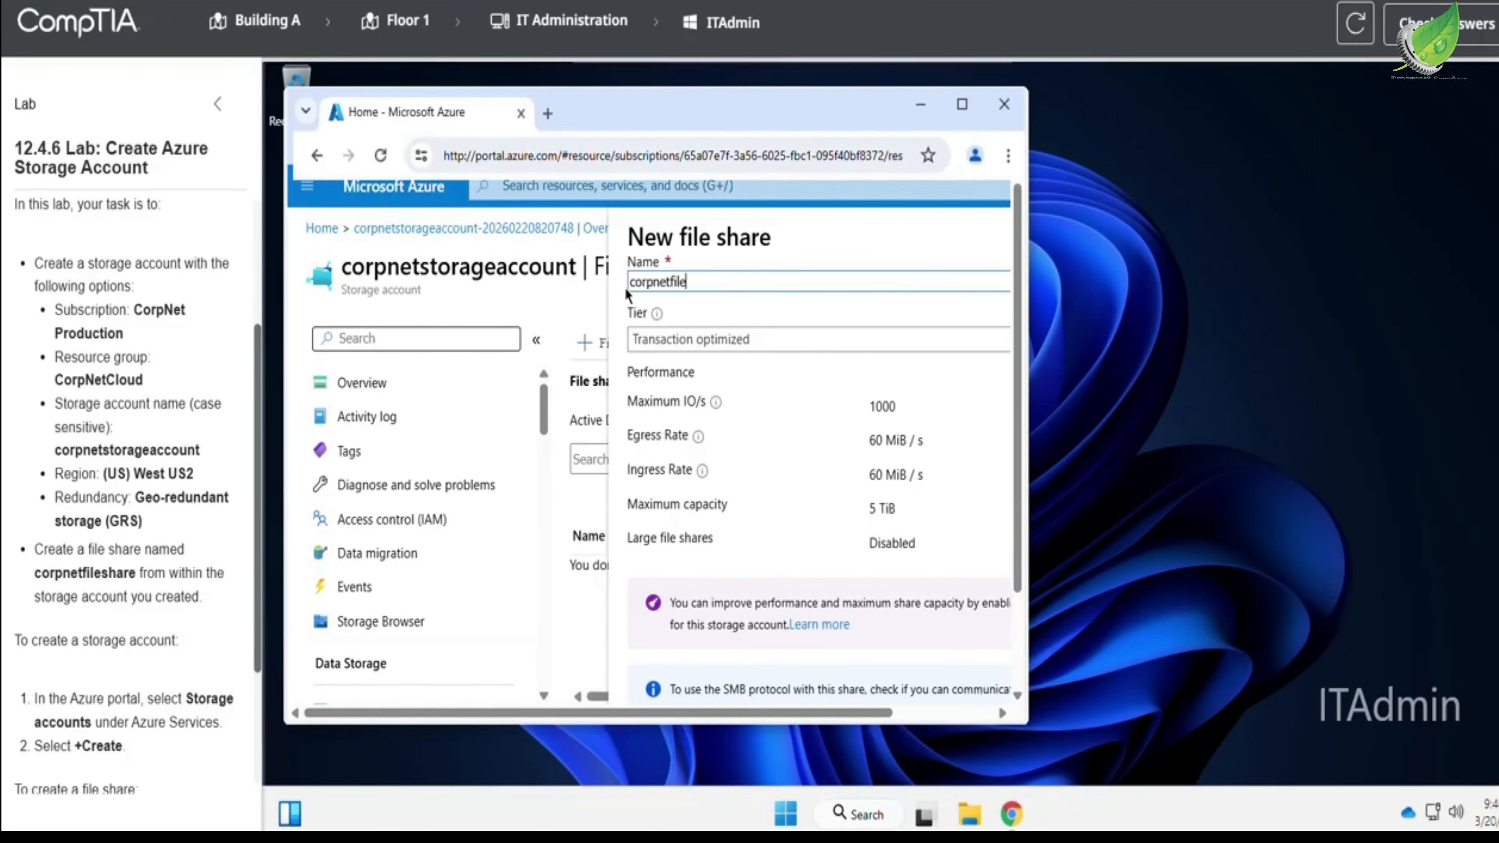
text(ha)
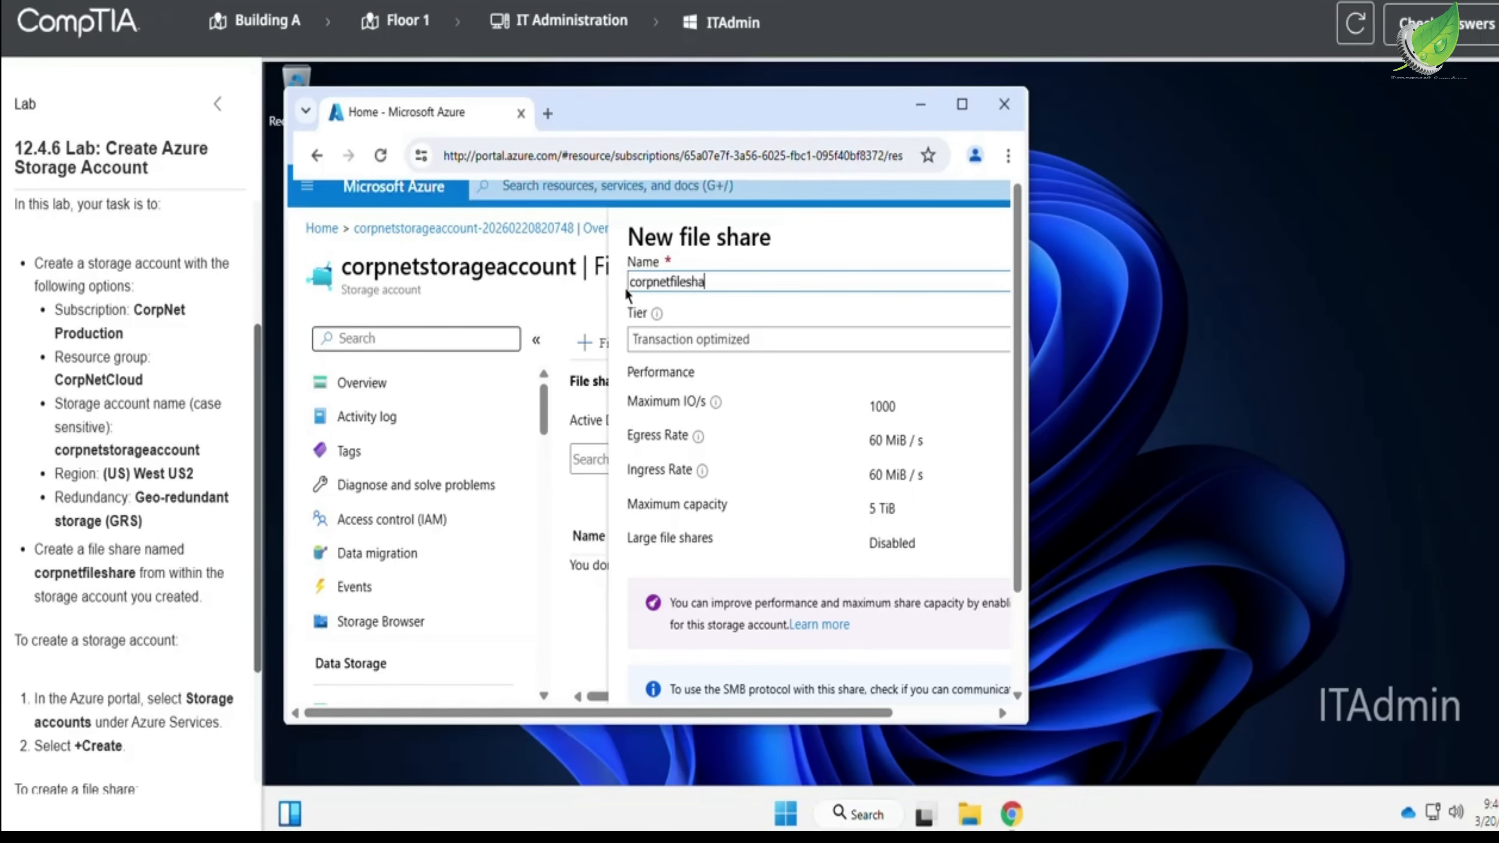
text(re)
scroll(778, 517, down, 2)
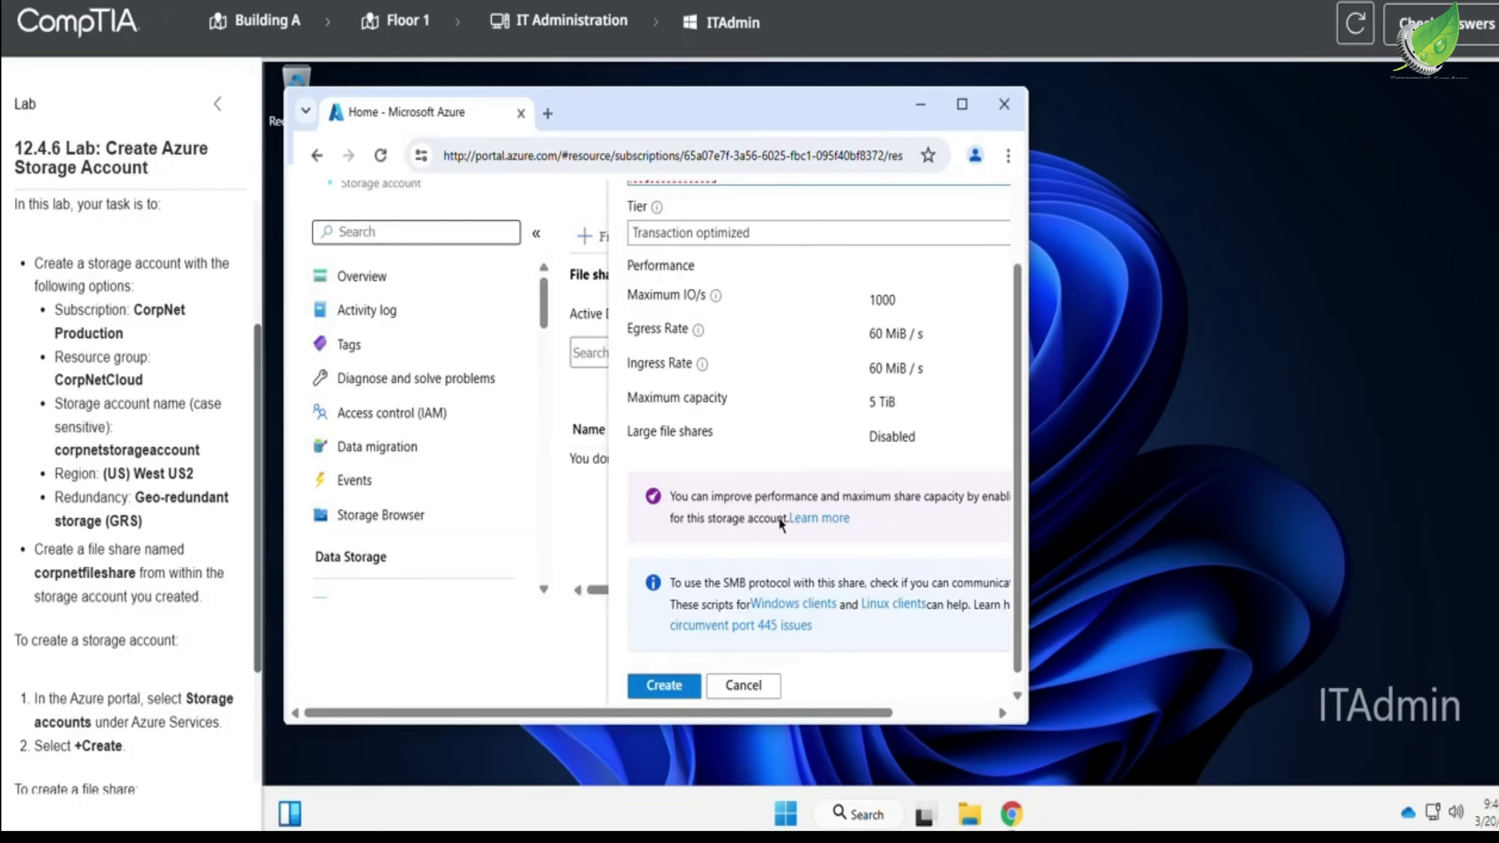
click(678, 676)
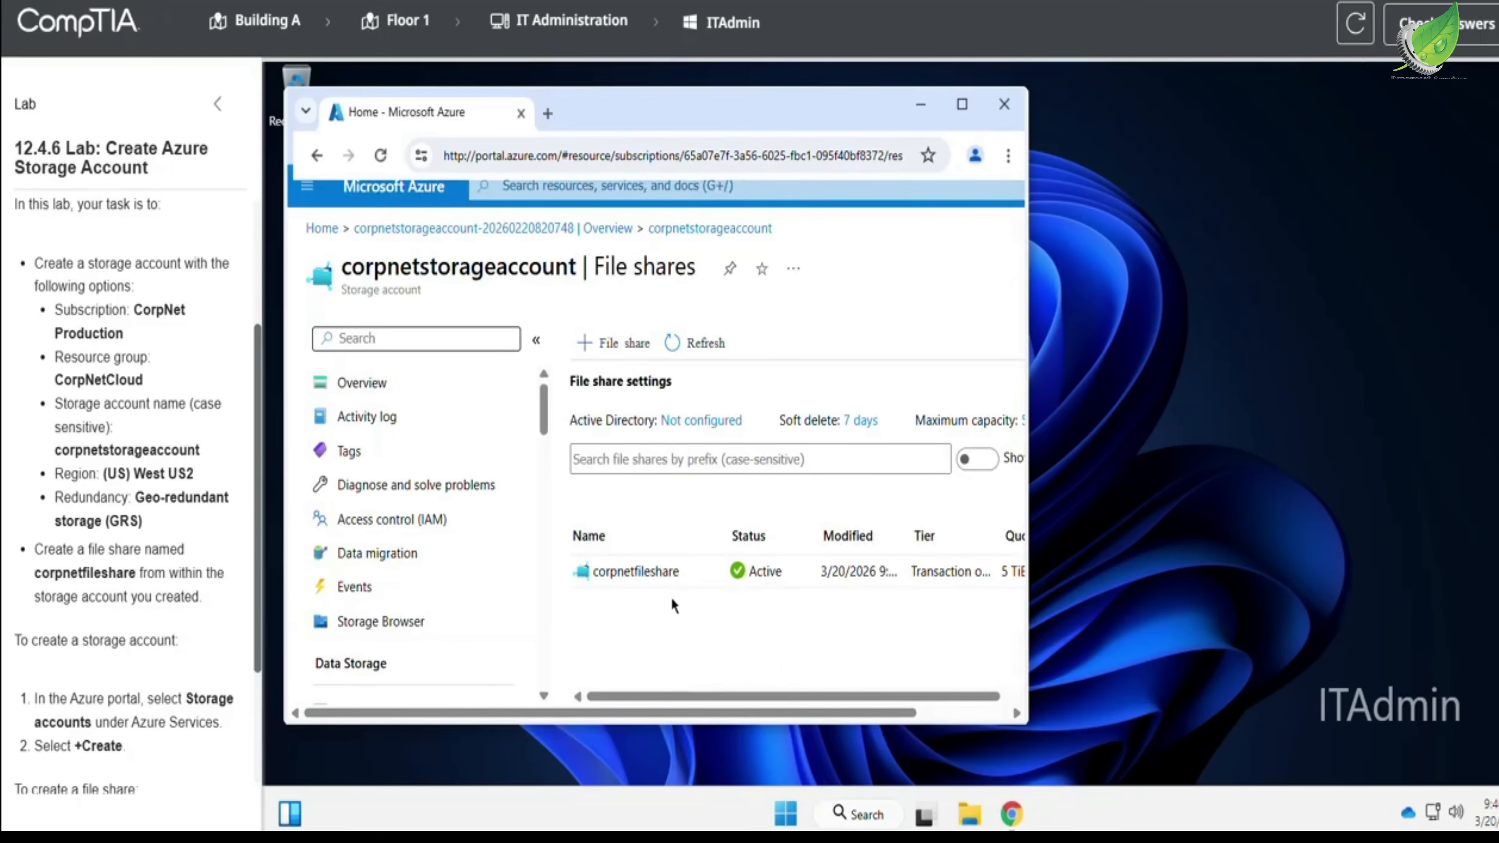
- Open the corpnetfileshare file share and check the lab answers
click(679, 571)
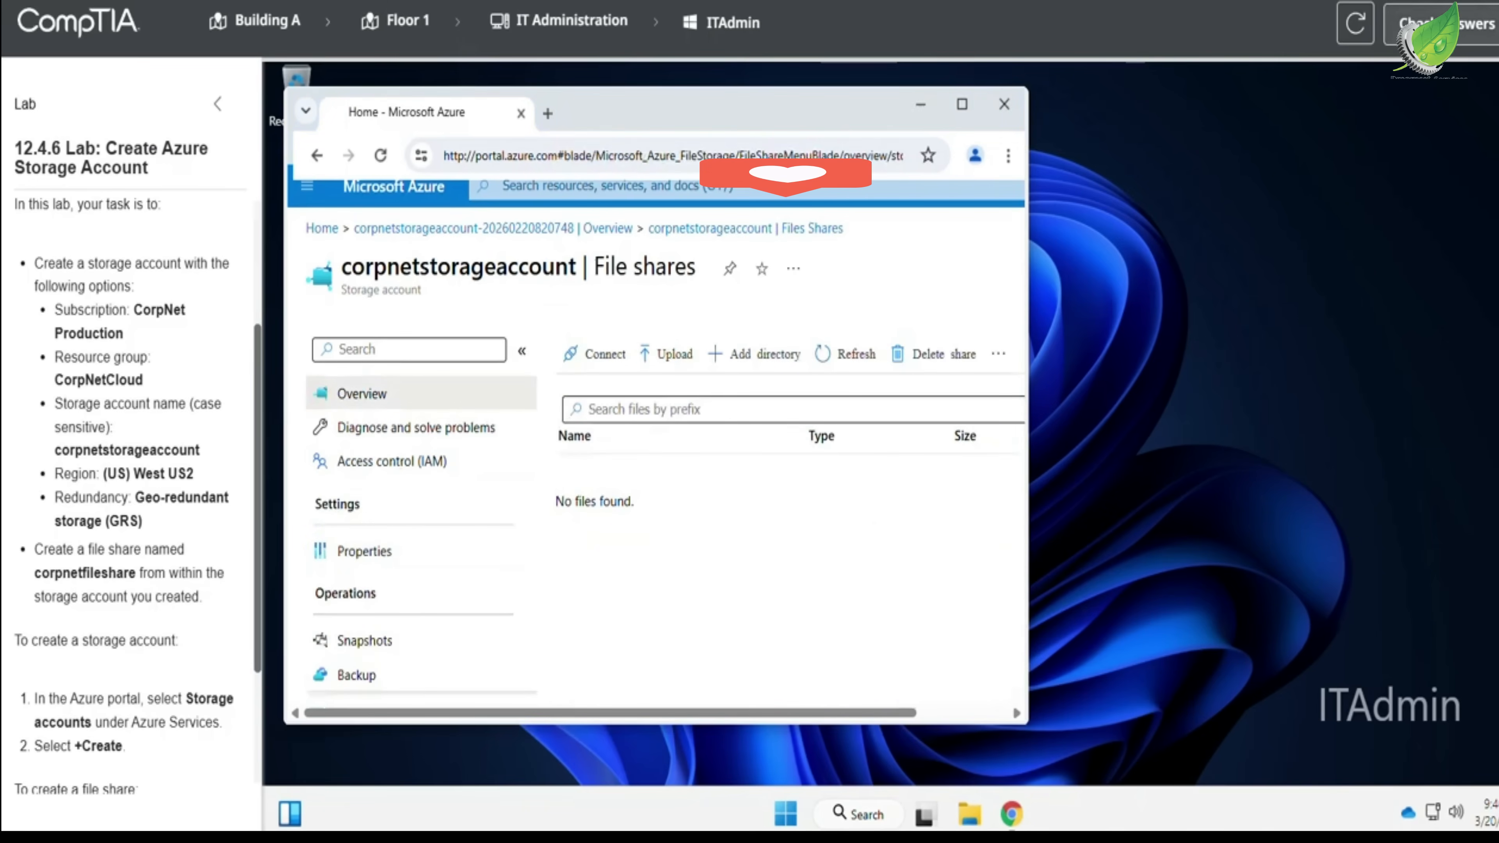
click(1440, 24)
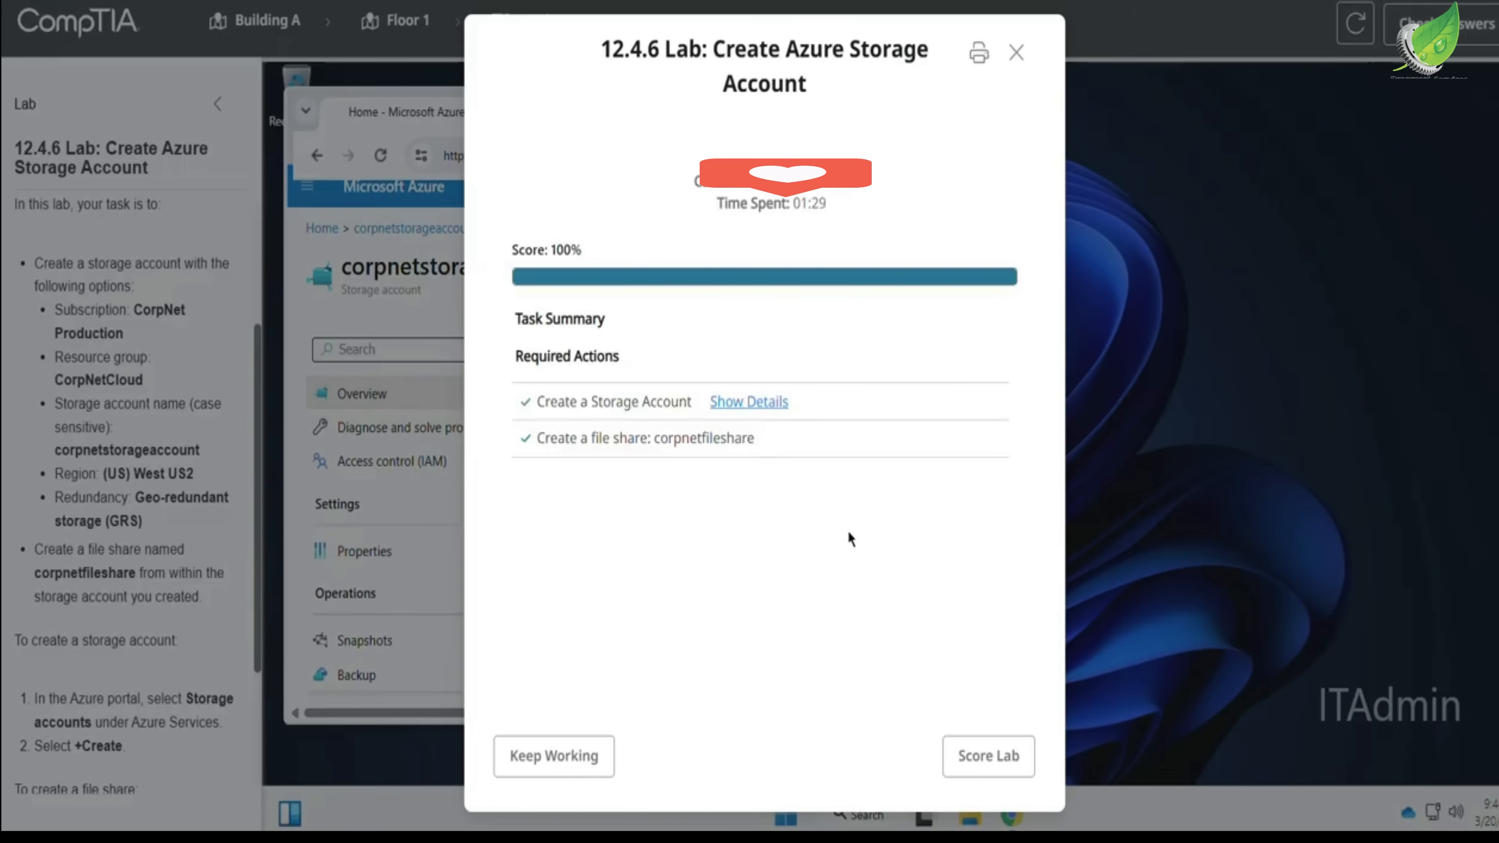